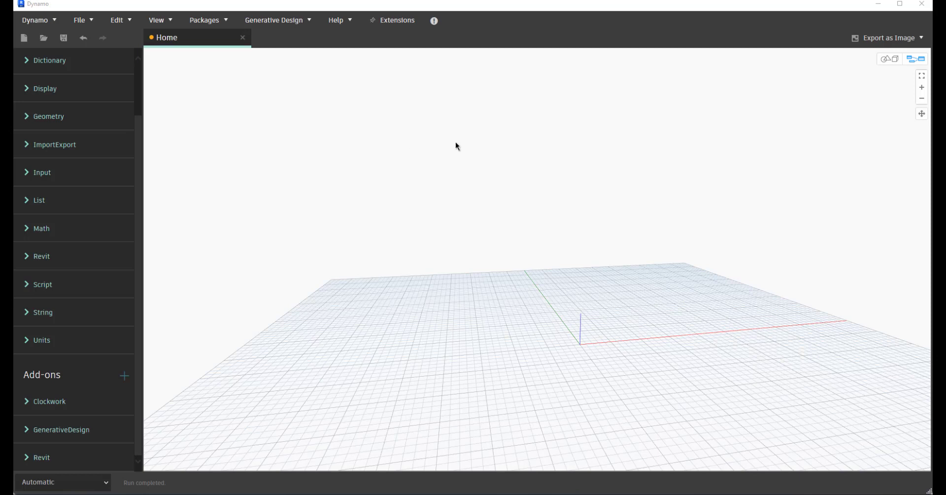
Place a Python Script node in the middle of the empty Home workspace, above the grid
right_click(654, 152)
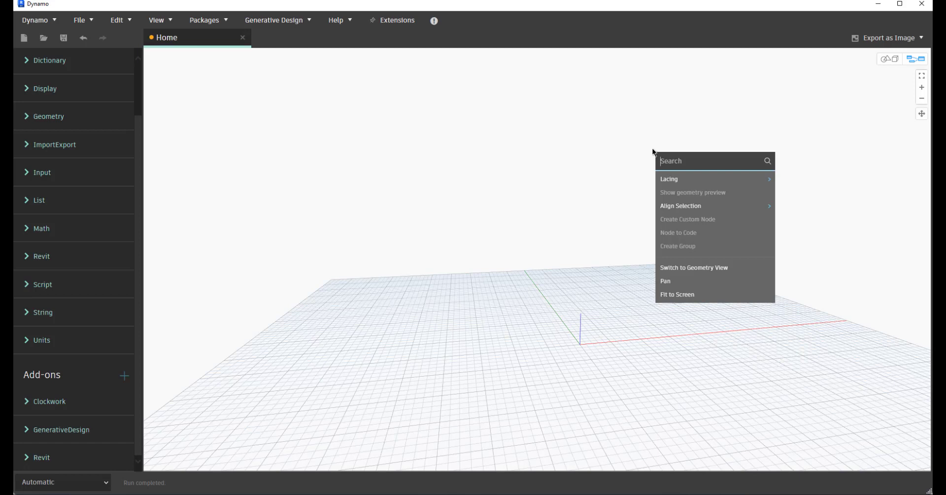
text(p)
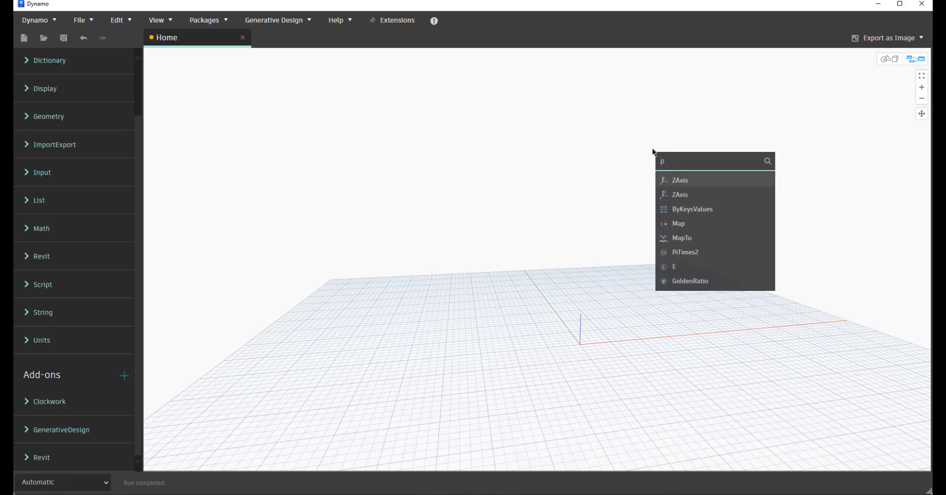
text(ython)
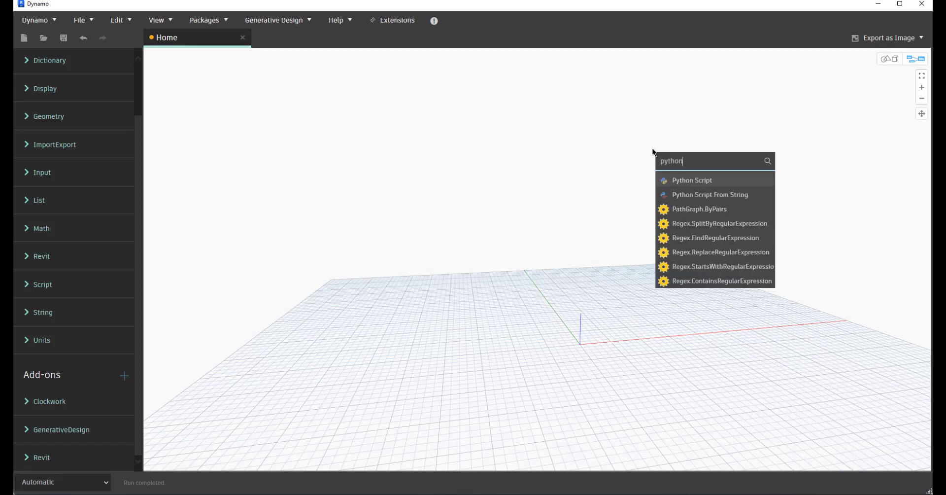
click(713, 180)
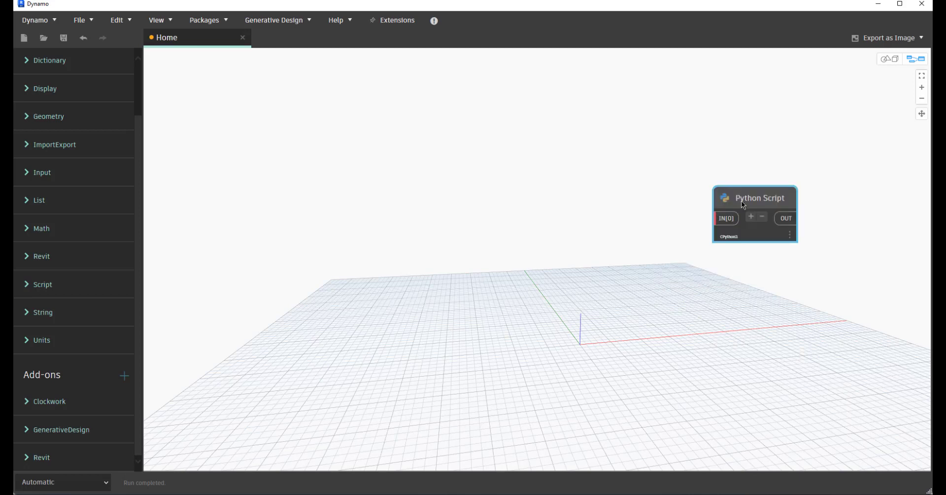
drag(741, 200, 585, 203)
Open the Python Script node's editor to examine its default code, and close it without changes
double_click(585, 203)
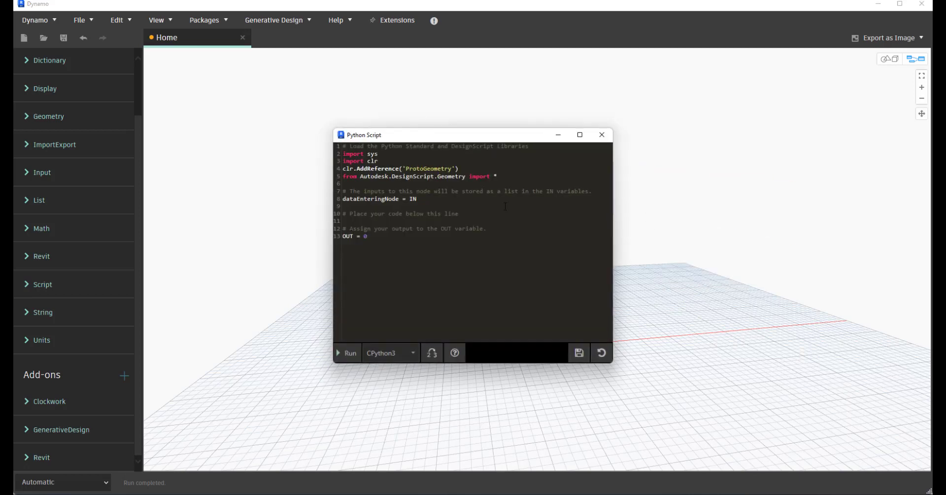
drag(452, 253, 313, 131)
click(312, 131)
click(602, 135)
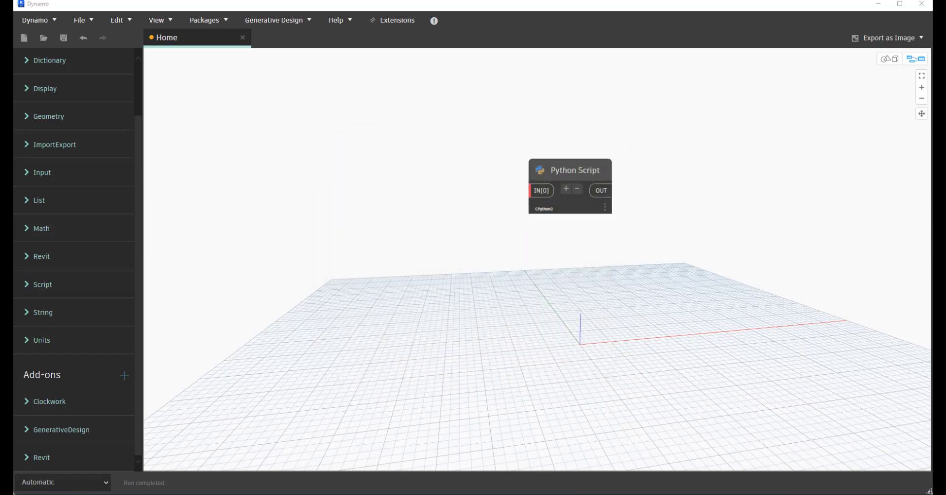
Switch to the browser and read the Python Templates page on the template location, DynamoSettings.xml line and sample code
key(alt+Tab)
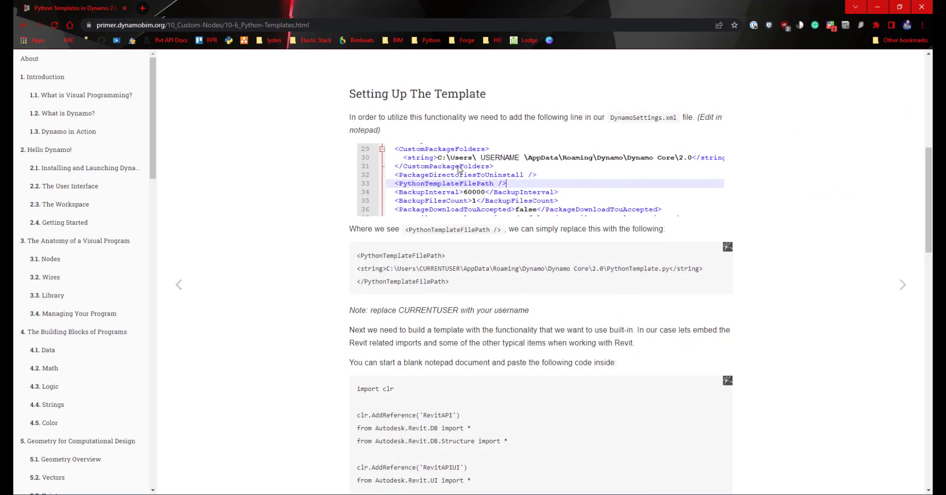
scroll(476, 158, up, 5)
scroll(482, 161, up, 3)
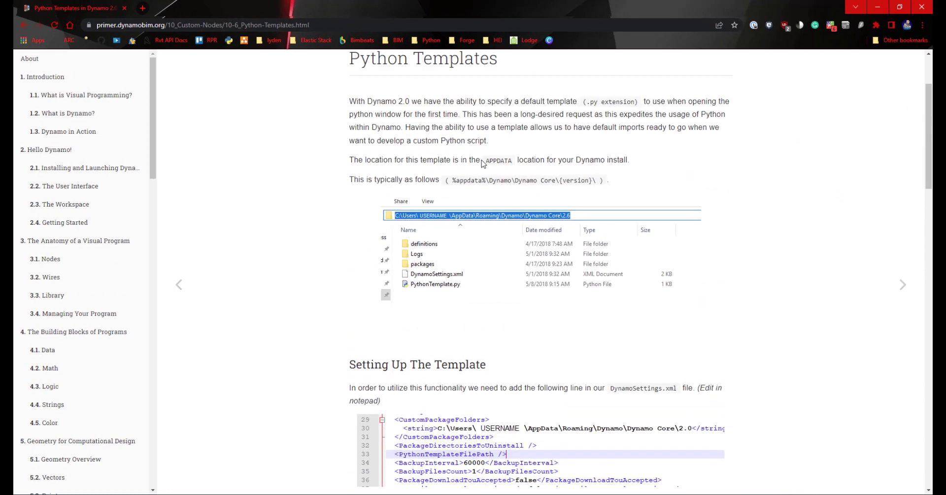
scroll(484, 205, down, 3)
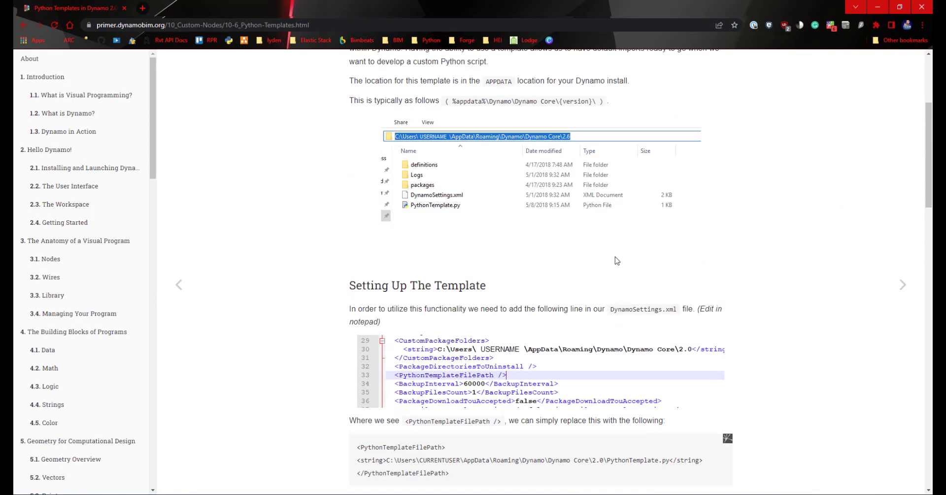
scroll(510, 354, down, 4)
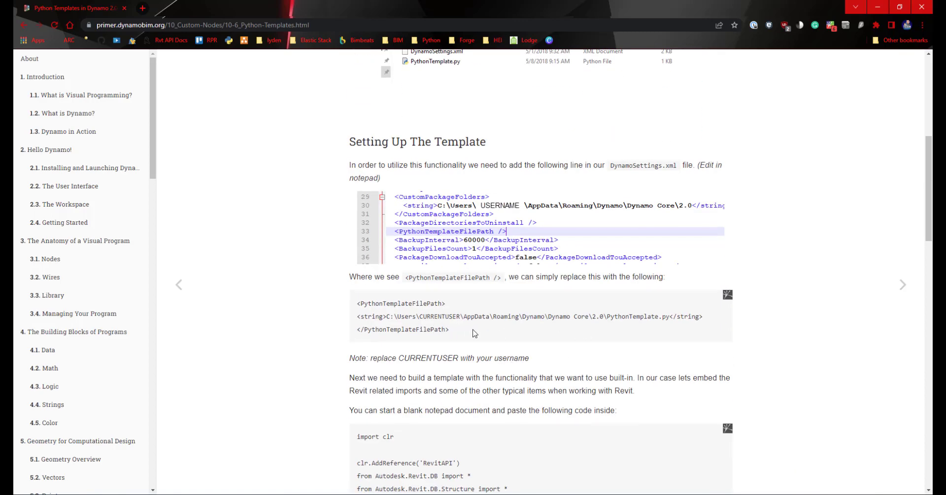
scroll(456, 331, down, 4)
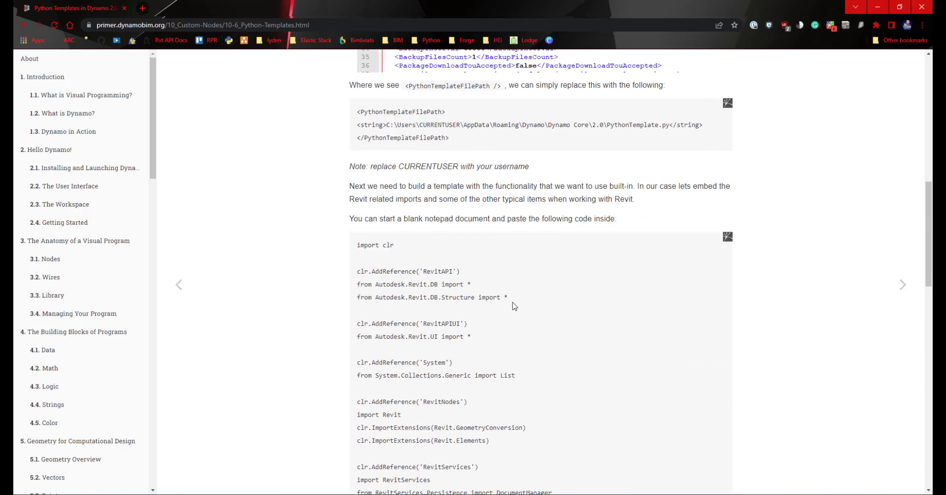
scroll(514, 305, down, 3)
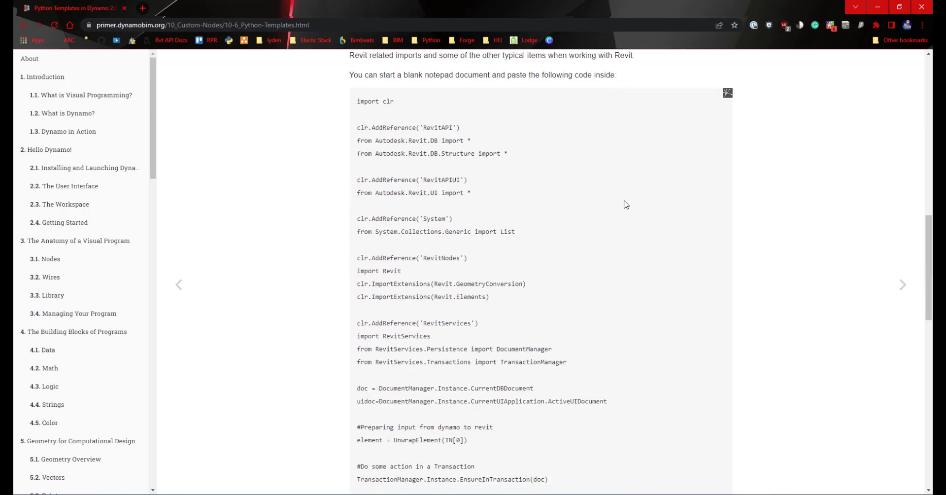
scroll(623, 202, down, 5)
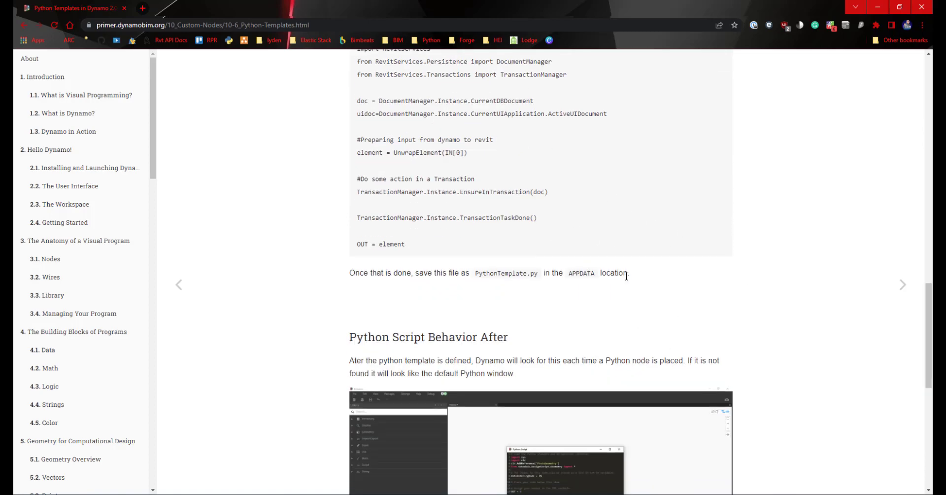
Examine the page's sample template code, from import clr through the Revit references and transaction lines to the output
scroll(616, 272, up, 1)
scroll(488, 231, up, 2)
scroll(488, 231, up, 2)
scroll(462, 407, down, 2)
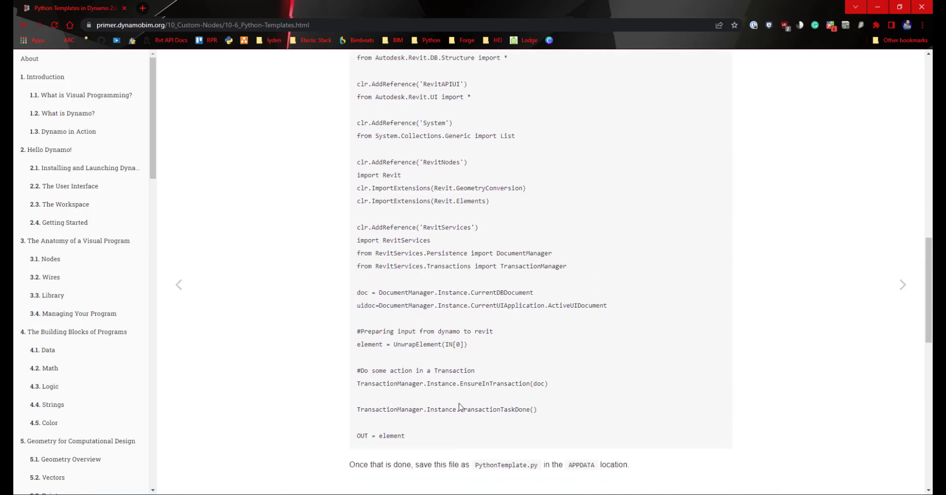
drag(539, 410, 355, 101)
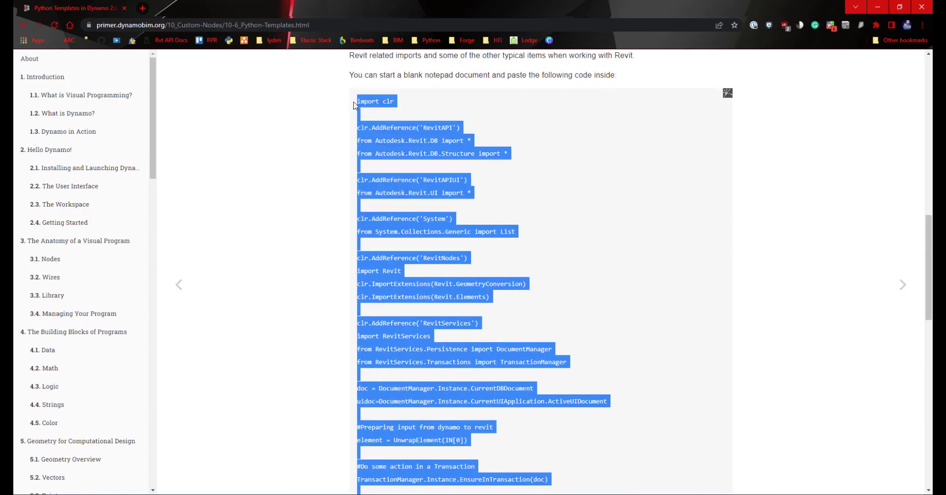
scroll(472, 275, down, 2)
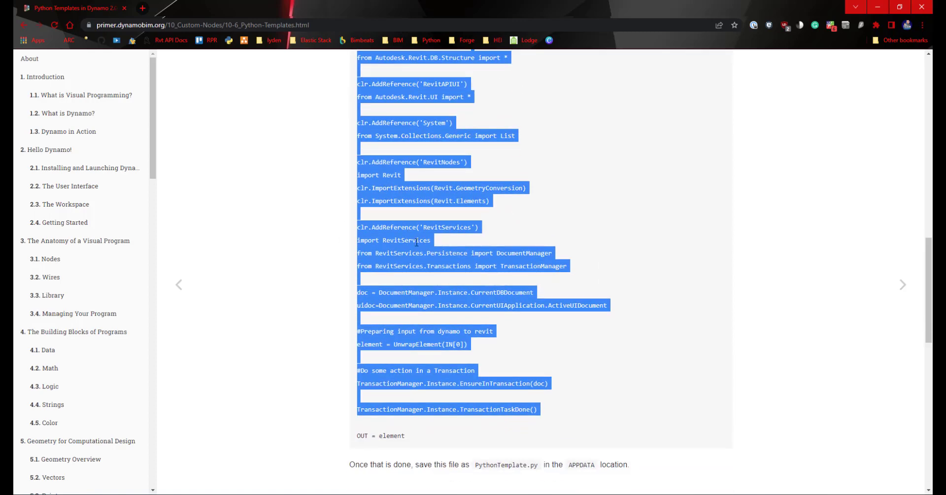
scroll(441, 269, up, 2)
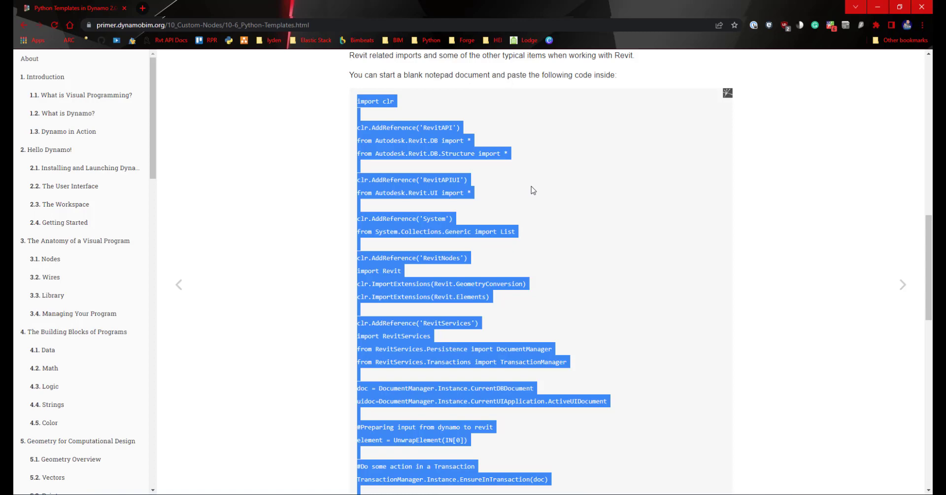
click(494, 180)
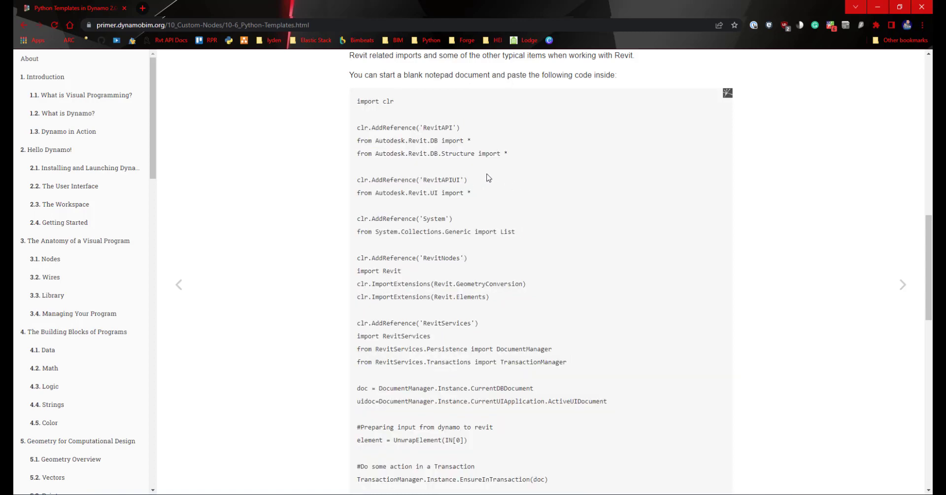
scroll(513, 182, down, 8)
scroll(480, 167, up, 6)
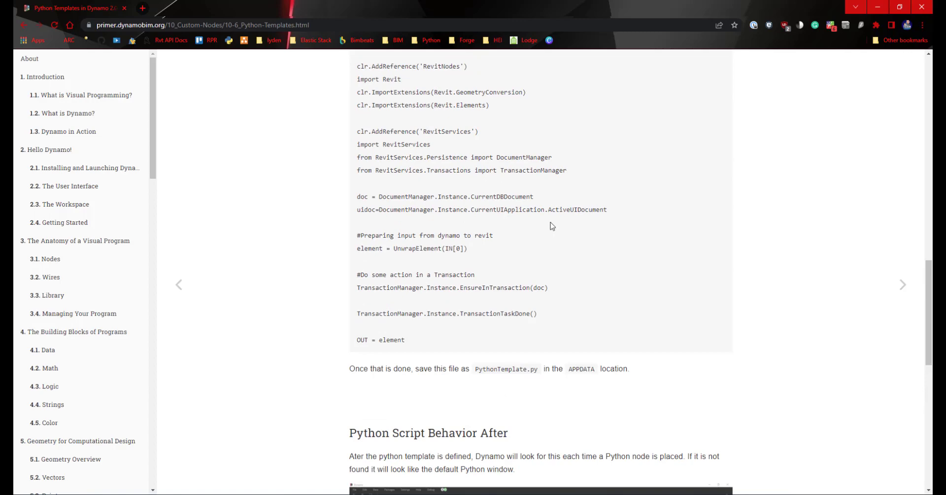
scroll(534, 233, up, 1)
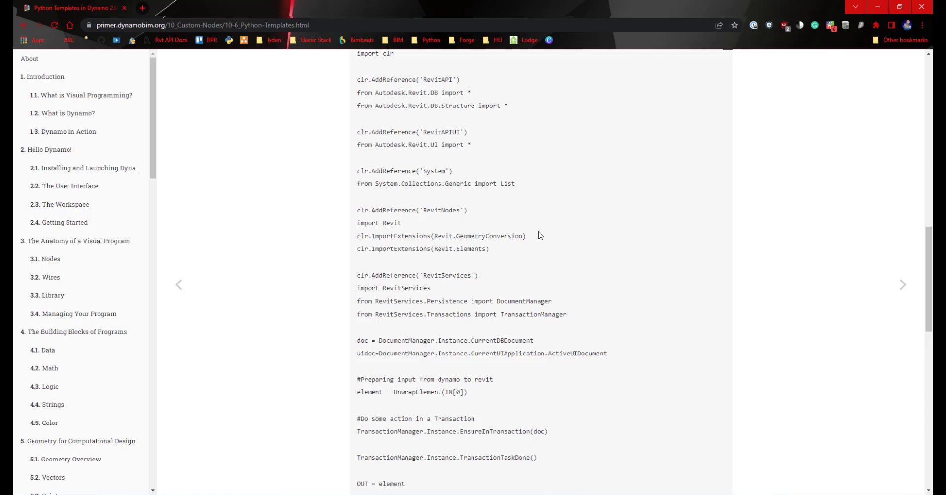
scroll(532, 239, up, 1)
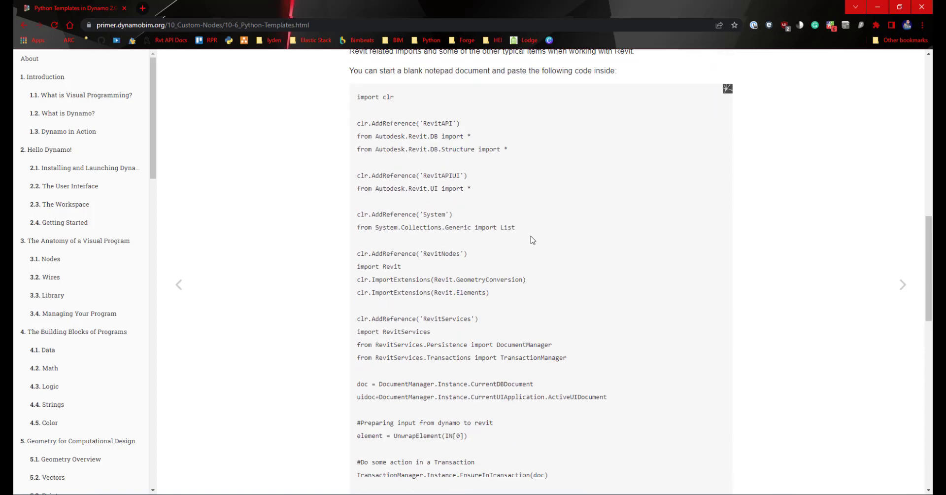
scroll(523, 256, down, 6)
scroll(513, 287, up, 5)
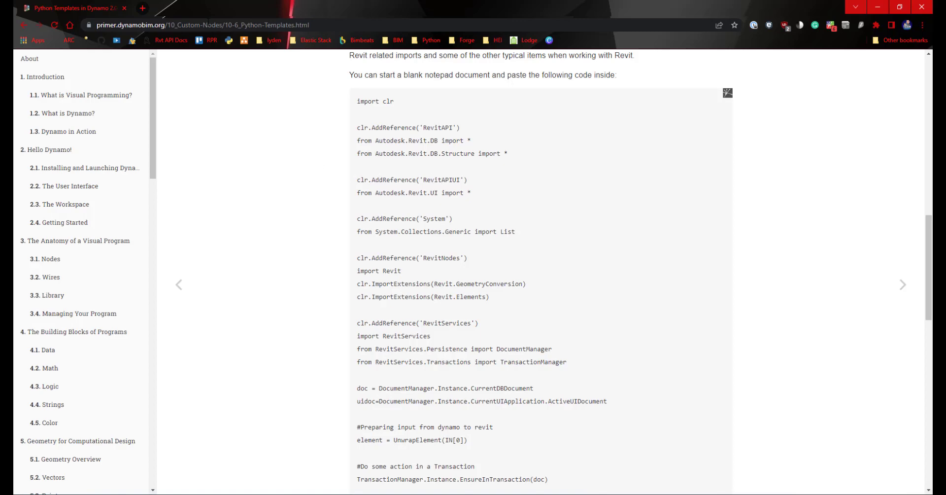
Minimize the browser and delete the Python Script node from the Dynamo workspace
click(899, 7)
drag(448, 7, 638, 147)
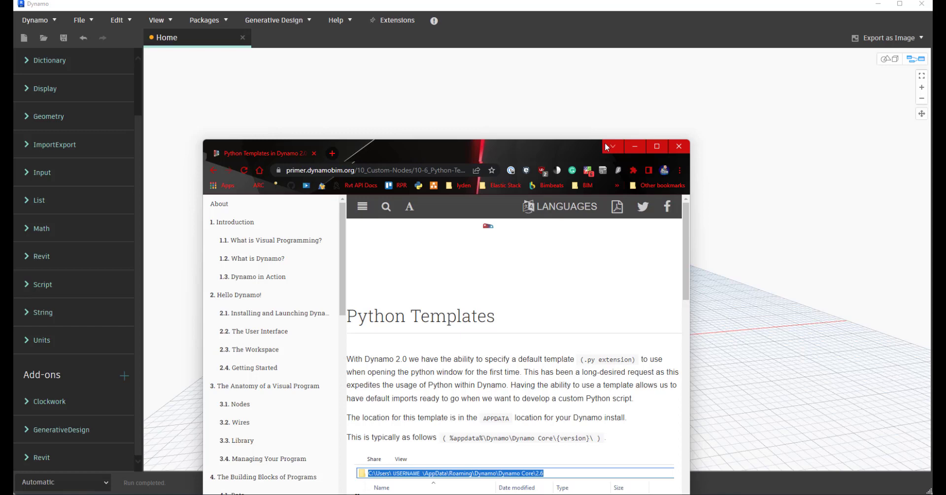
click(637, 147)
click(582, 194)
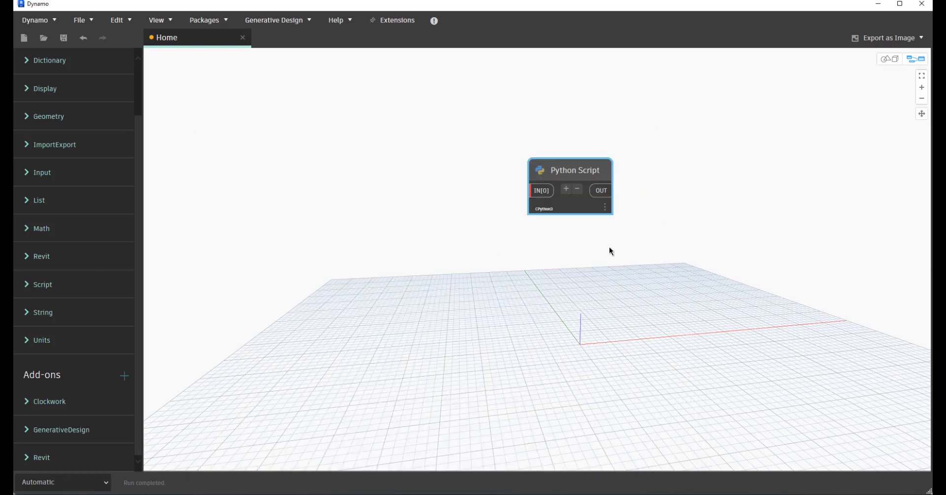
key(Delete)
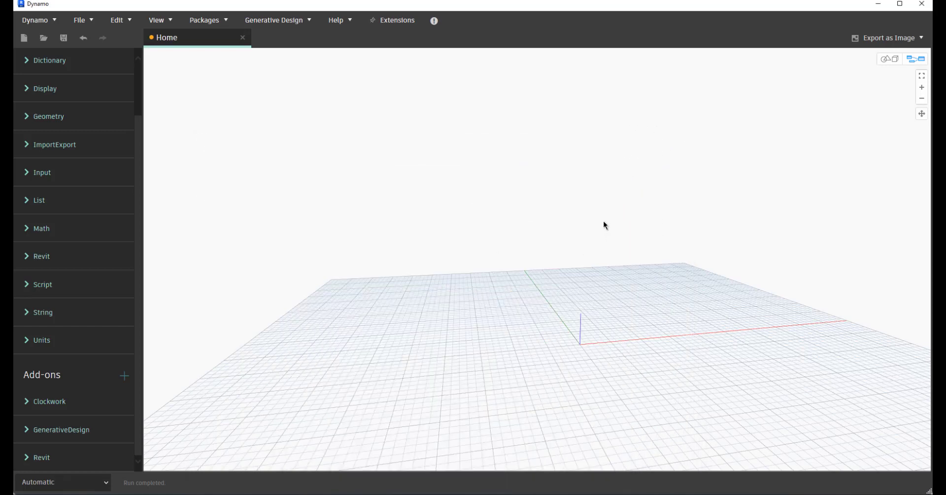
Close the Home workspace and exit Dynamo
click(242, 38)
click(493, 273)
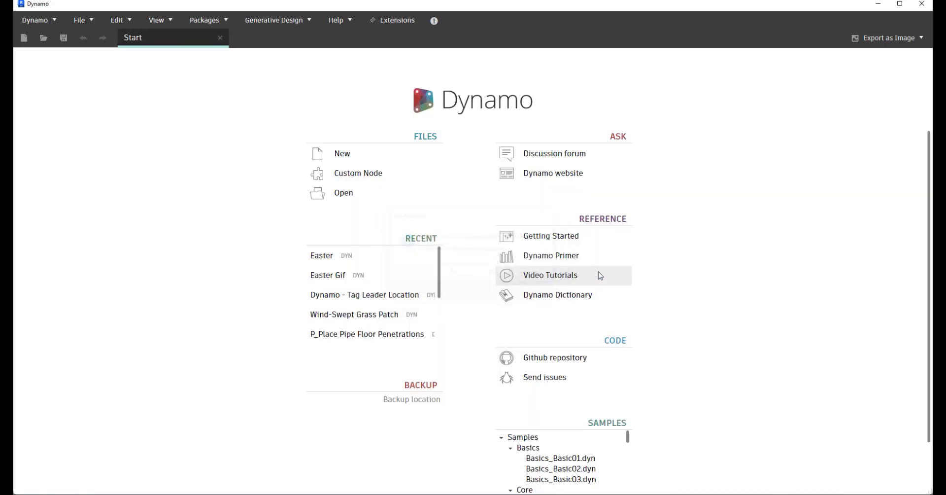
click(922, 3)
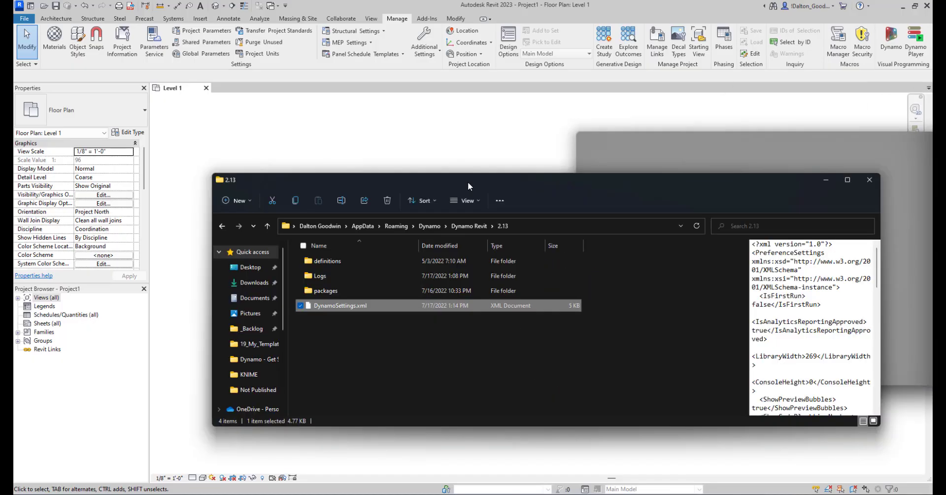
Put the 2.13 folder window away and search DynamoSettings.xml for "python" in Visual Studio Code
drag(468, 186, 414, 48)
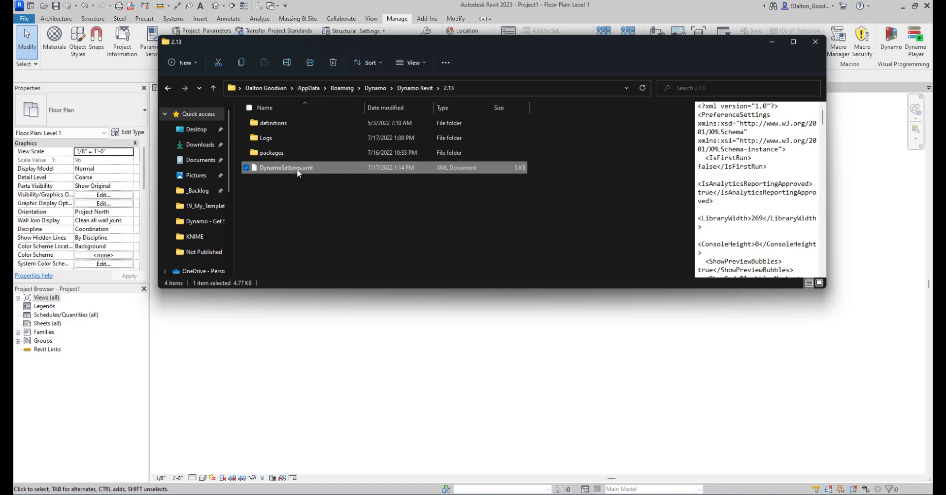
click(772, 42)
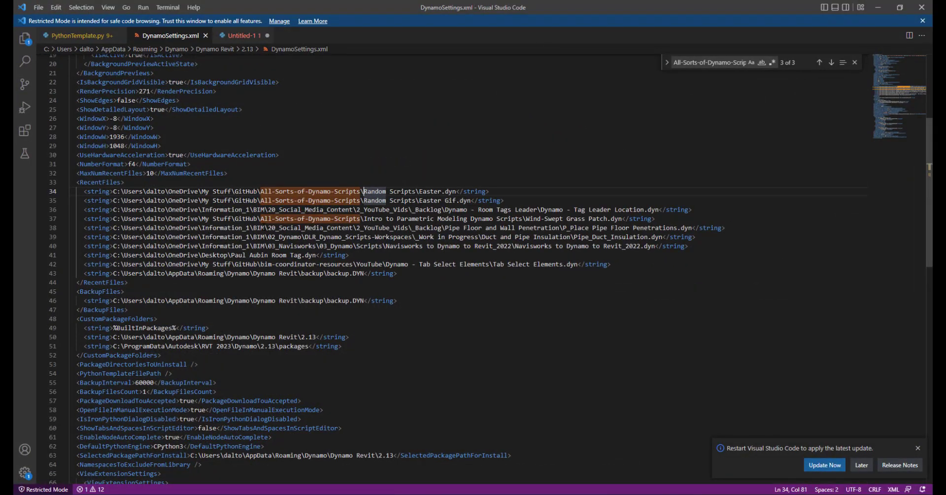
scroll(393, 291, down, 1)
scroll(392, 290, down, 1)
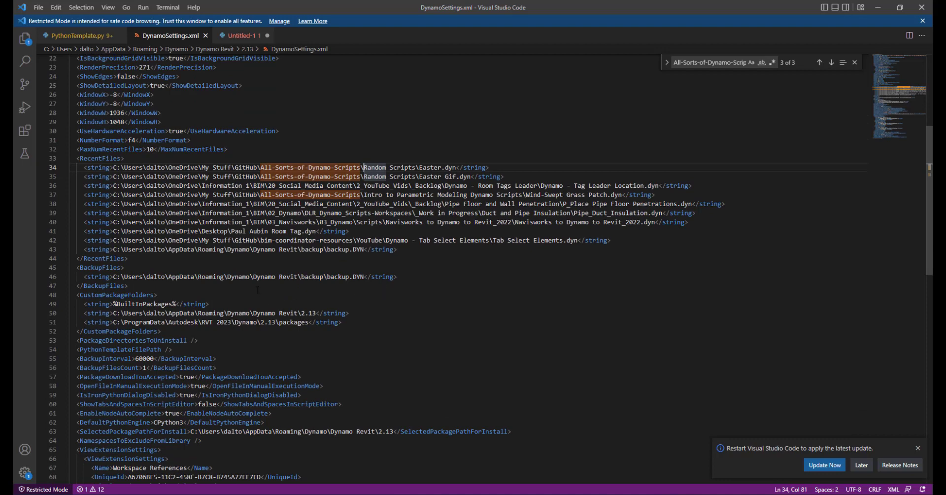
click(317, 124)
key(ctrl+f)
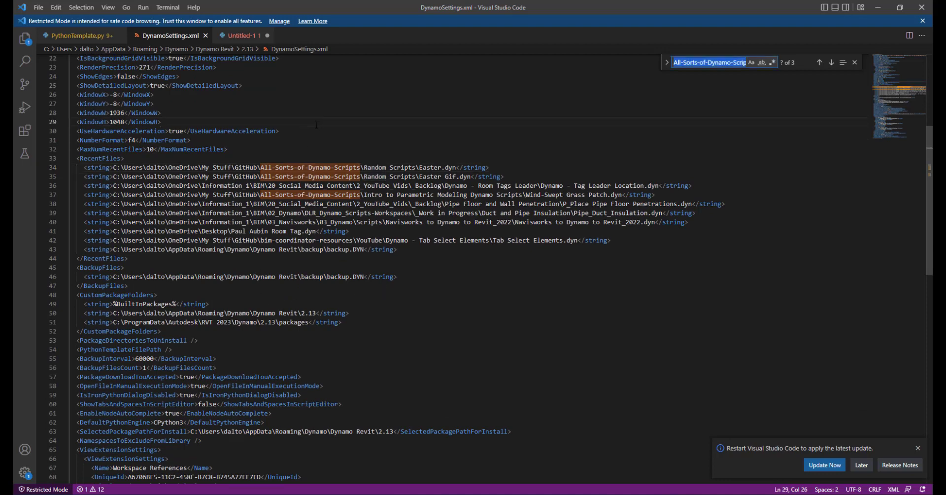
text(python)
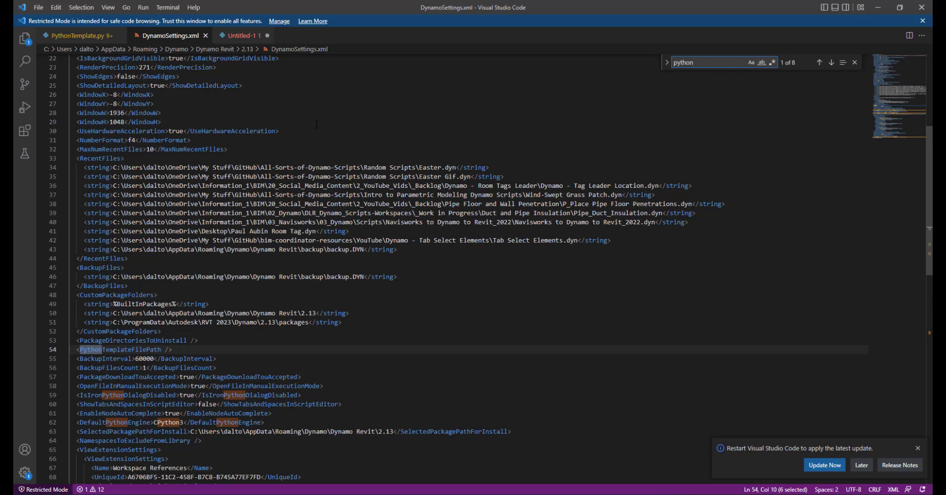
Delete the lines from the RecentFiles closing tag through the PythonTemplateFilePath entry in DynamoSettings.xml and save the file
drag(170, 350, 76, 350)
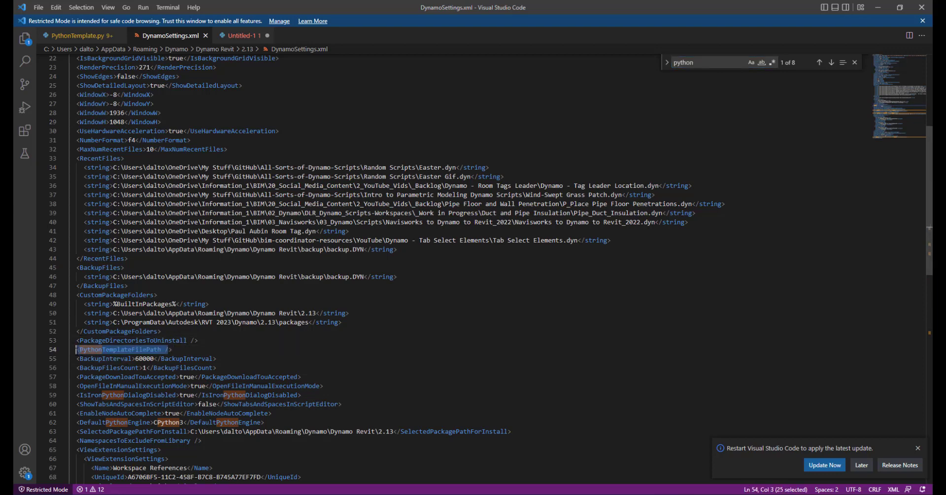
click(198, 358)
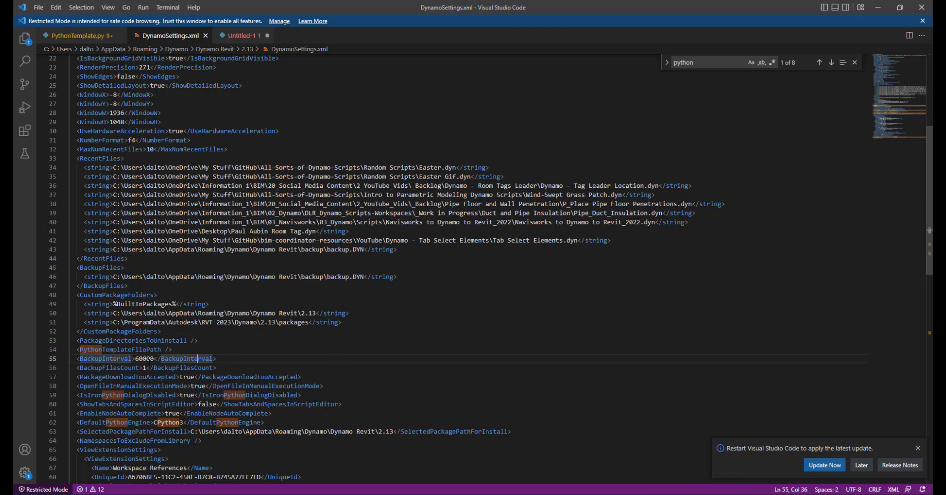
drag(176, 349, 110, 259)
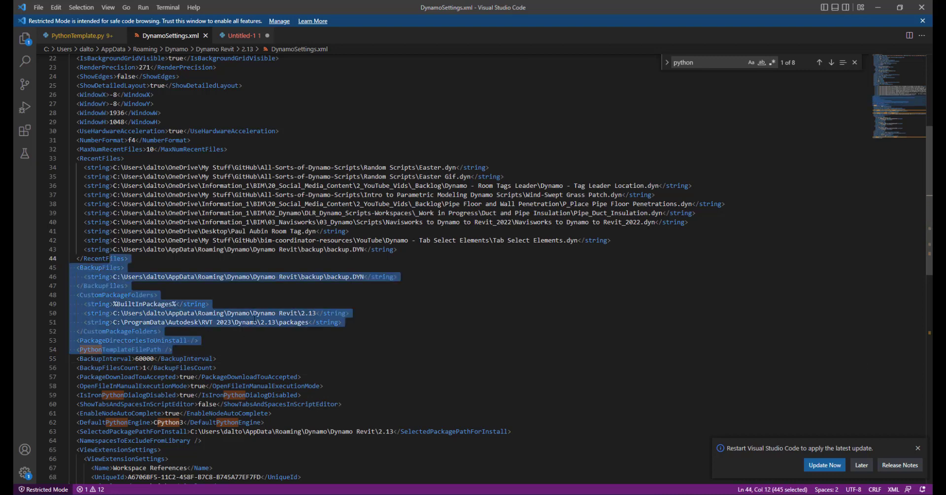
key(BackSpace)
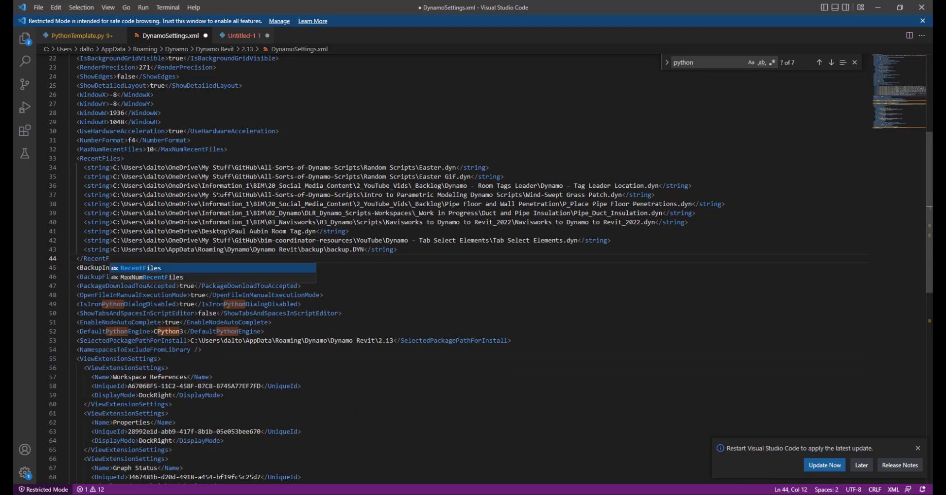
click(231, 149)
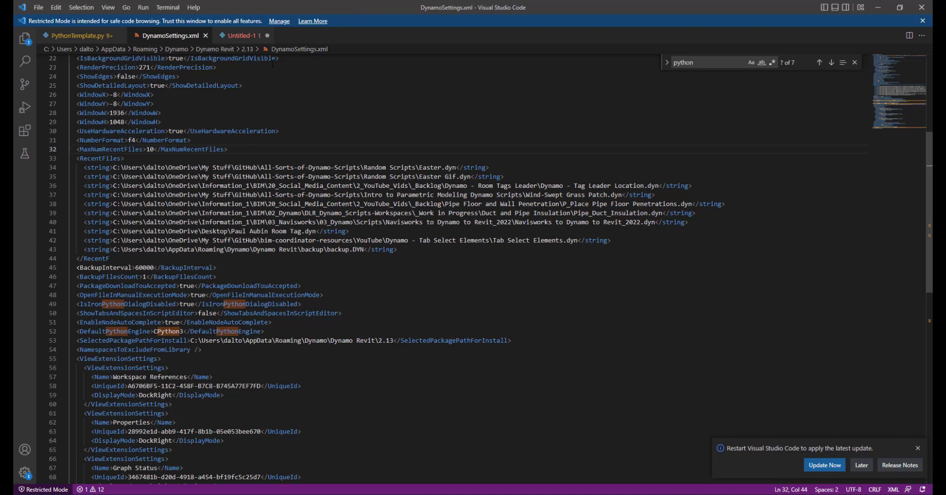
Switch to Revit, launch Dynamo and continue past the usability data agreement
key(super+Down)
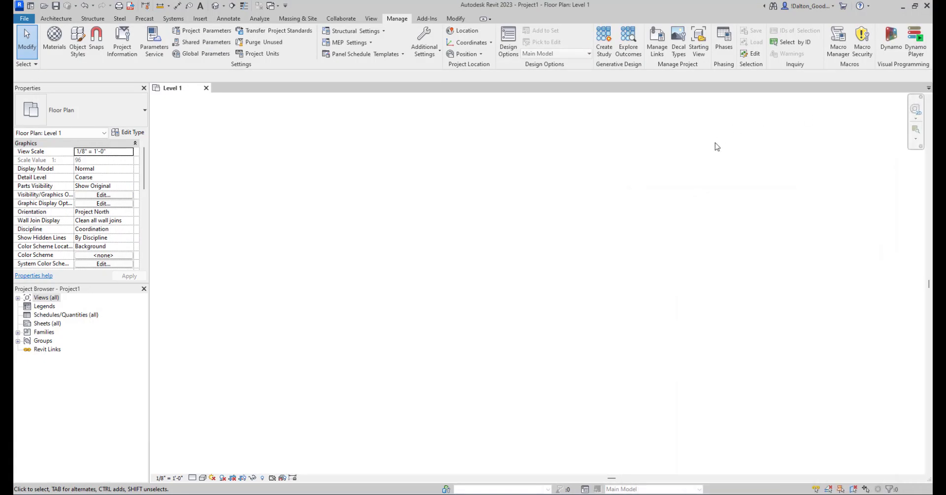
click(892, 40)
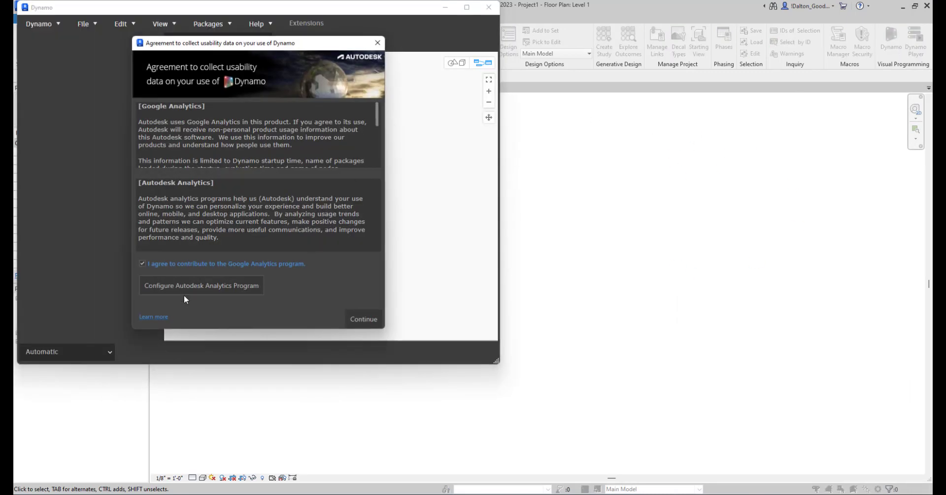
click(364, 319)
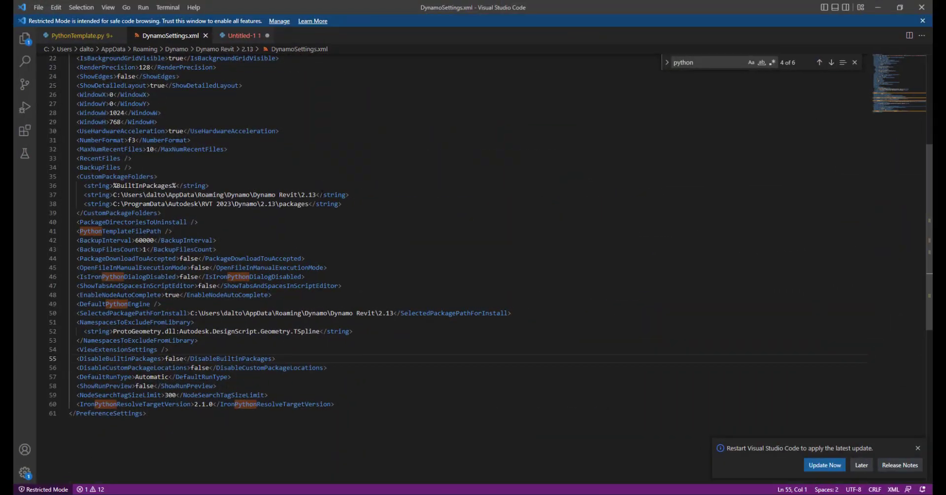
Examine the rewritten entries in DynamoSettings.xml, and dismiss the release notes and close Dynamo
scroll(443, 247, up, 7)
scroll(444, 246, down, 7)
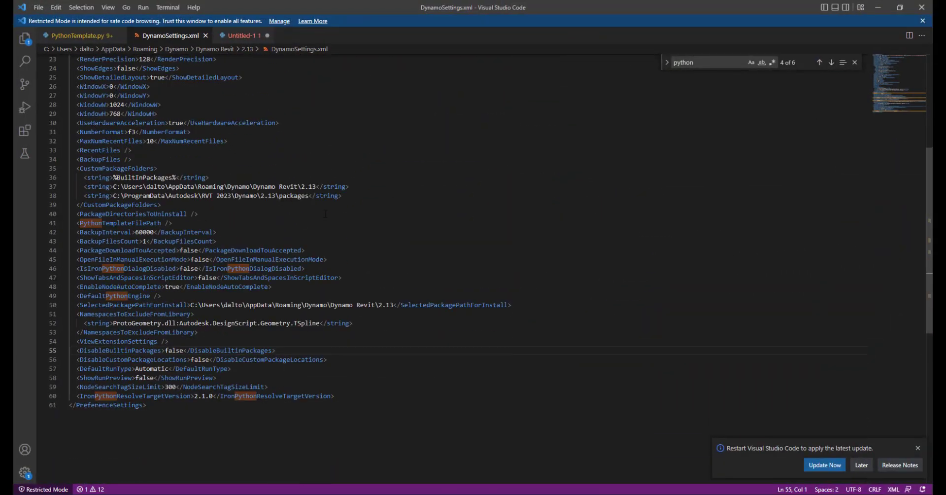
scroll(166, 213, up, 5)
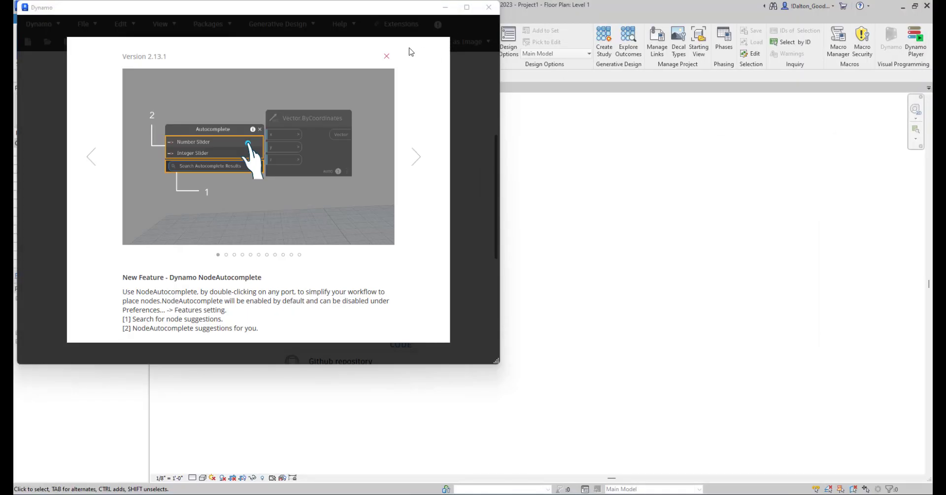
click(386, 56)
click(488, 7)
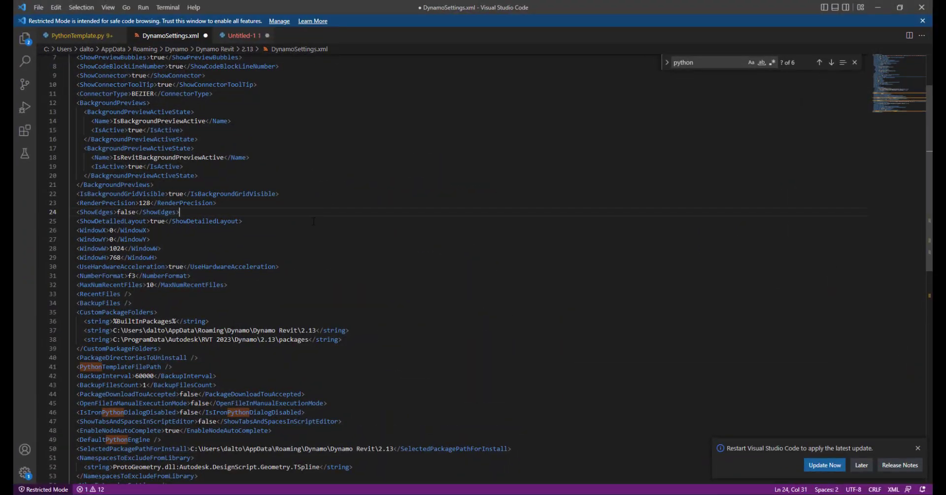
Undo Dynamo's rewrite of DynamoSettings.xml, returning to the version with the list of recent files
key(ctrl+z)
scroll(444, 271, down, 8)
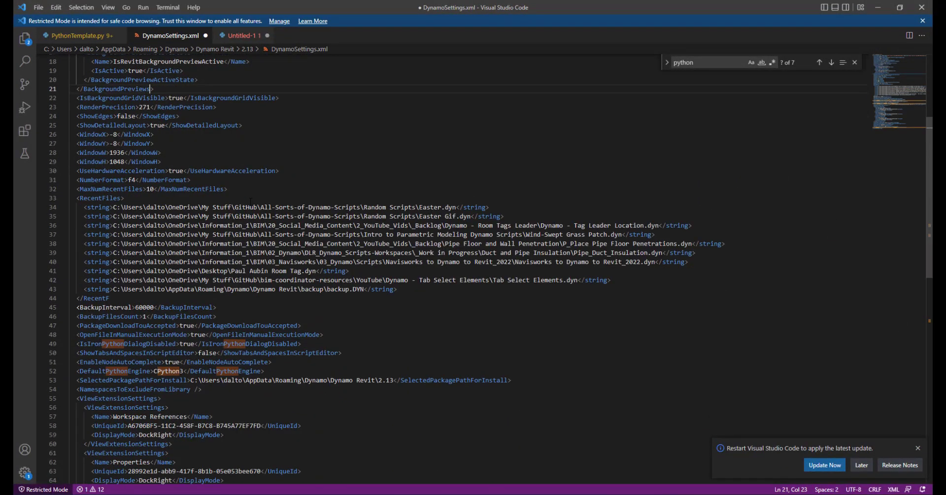
click(309, 215)
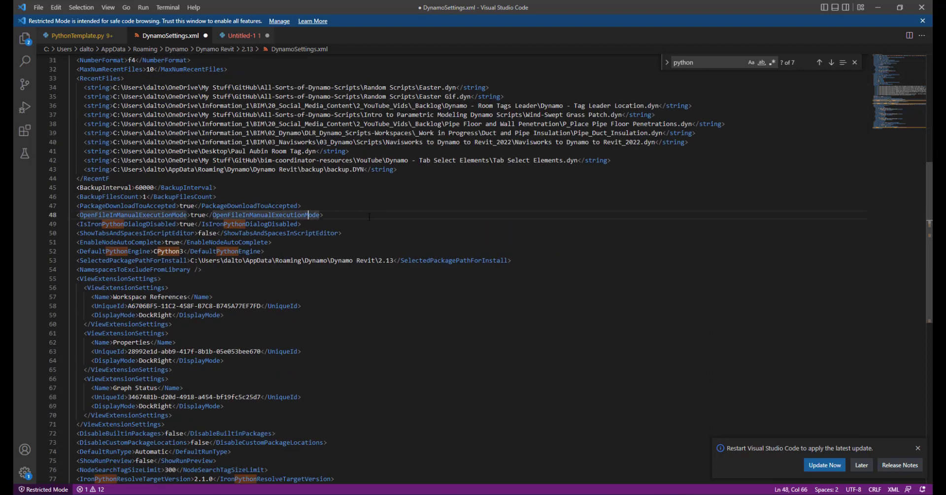
Search DynamoSettings.xml for "python" and look through the lines around the matches for the PythonTemplateFilePath entry
key(ctrl+f)
text(python)
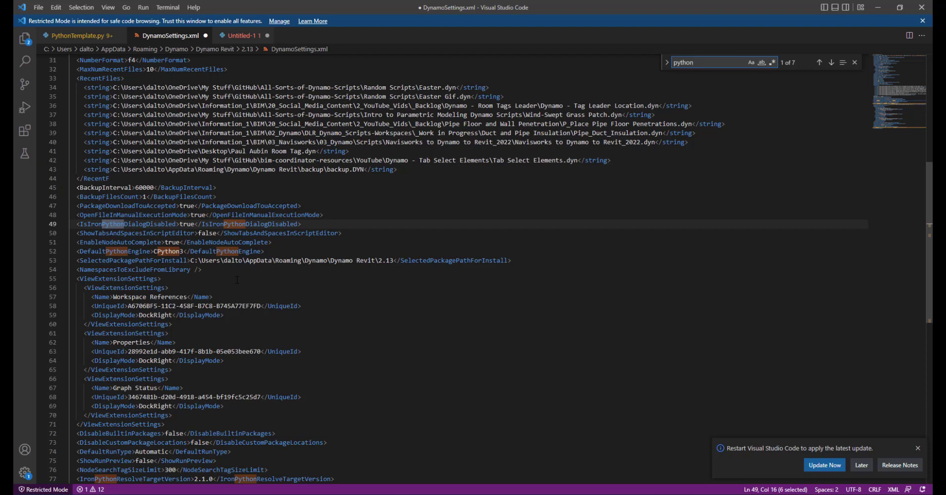
scroll(264, 239, up, 2)
scroll(469, 269, up, 2)
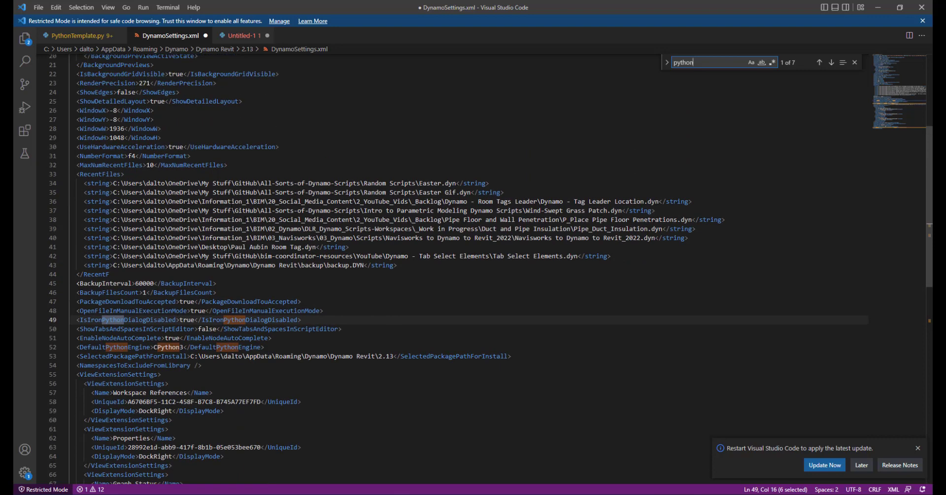
scroll(239, 230, down, 3)
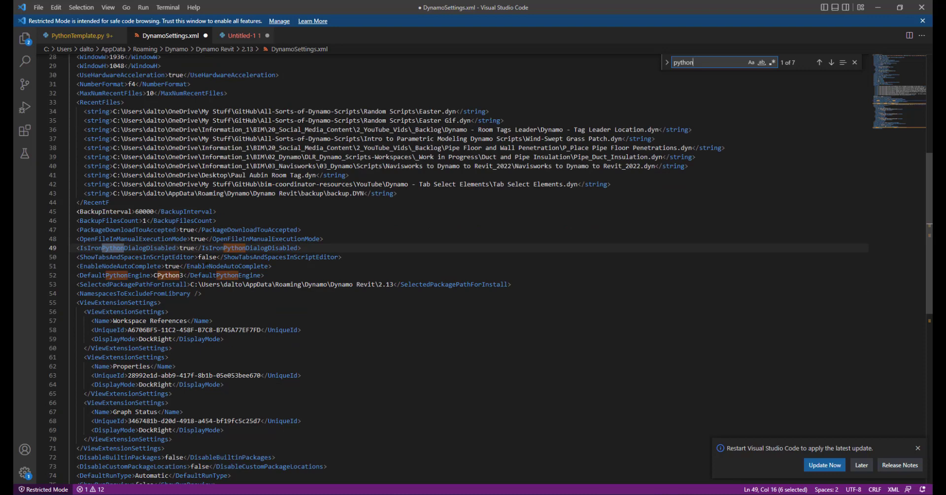
Undo the deletion of the backup, package folder and PythonTemplateFilePath lines, and locate the empty PythonTemplateFilePath entry
click(281, 269)
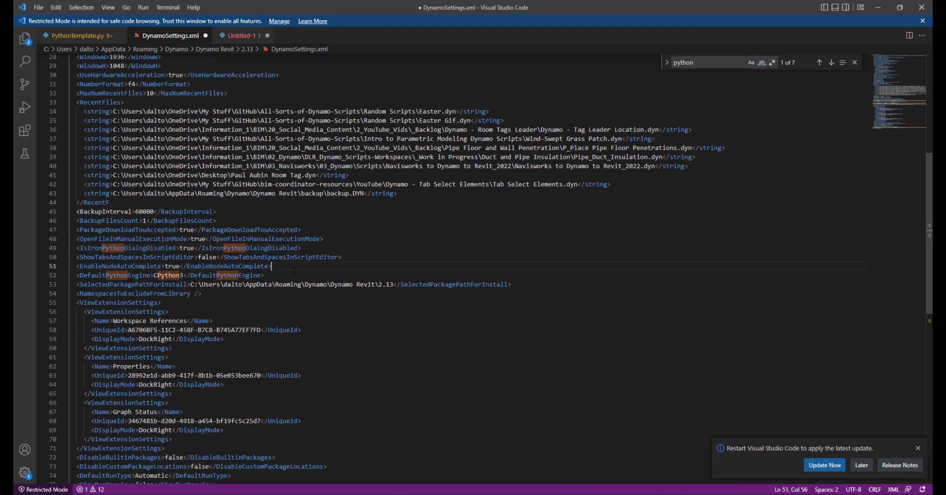
key(ctrl+z)
click(183, 293)
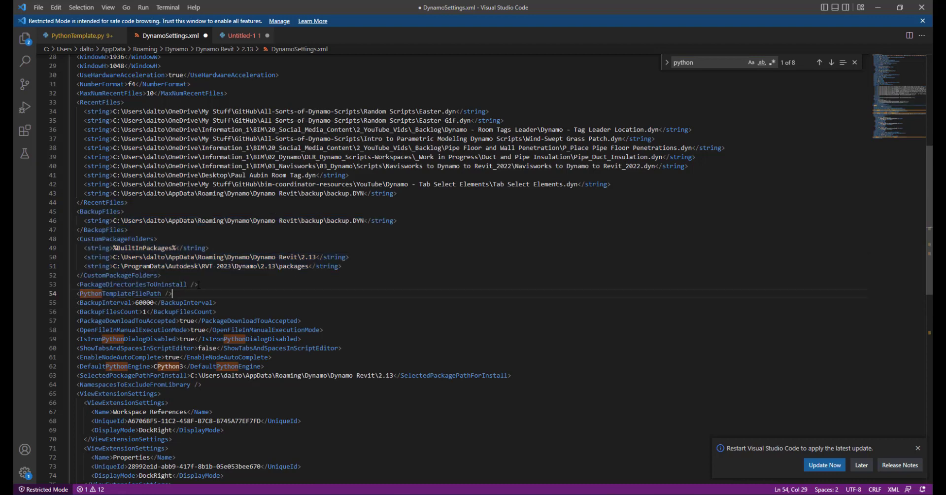
drag(172, 293, 76, 293)
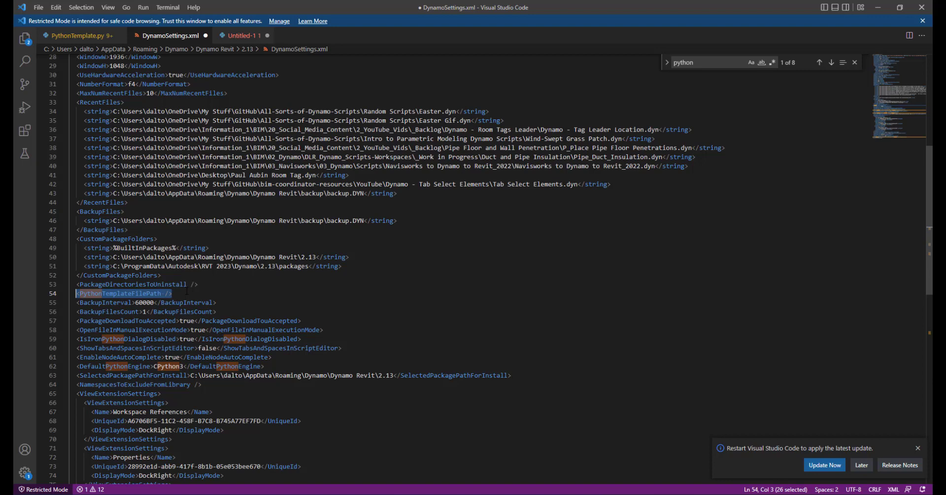
click(188, 290)
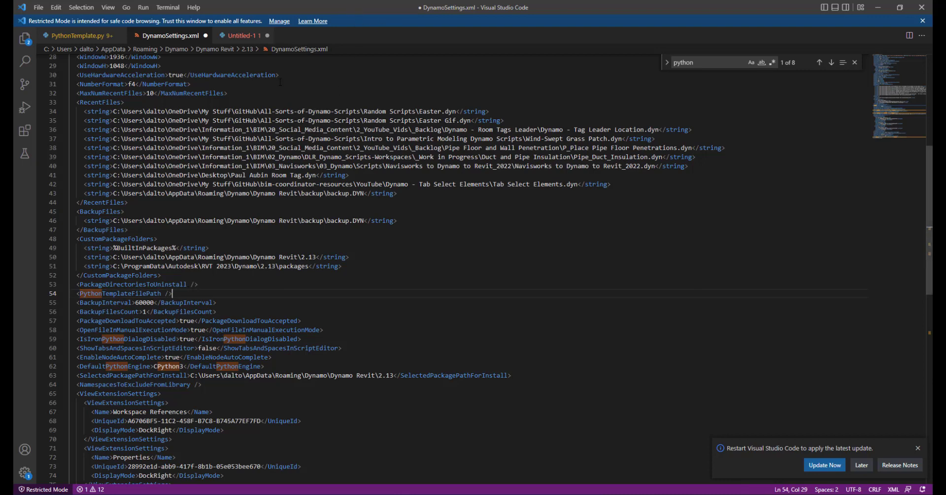
scroll(281, 82, up, 3)
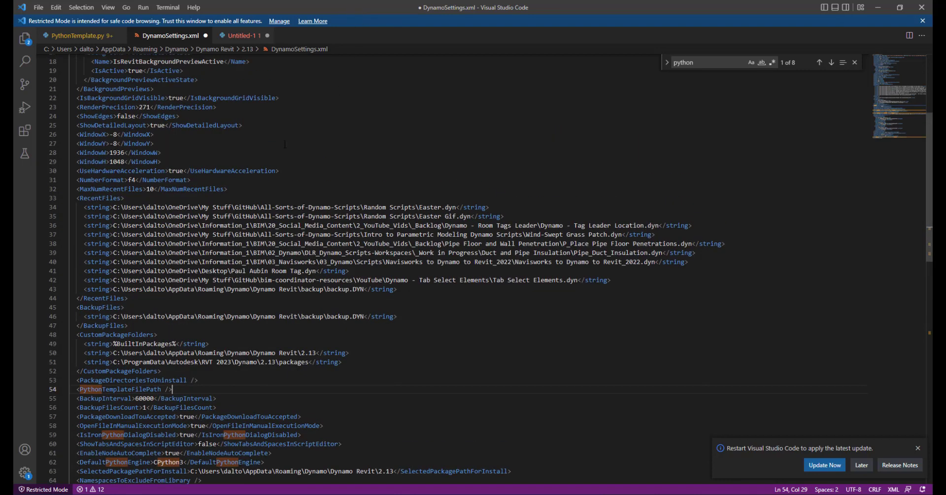
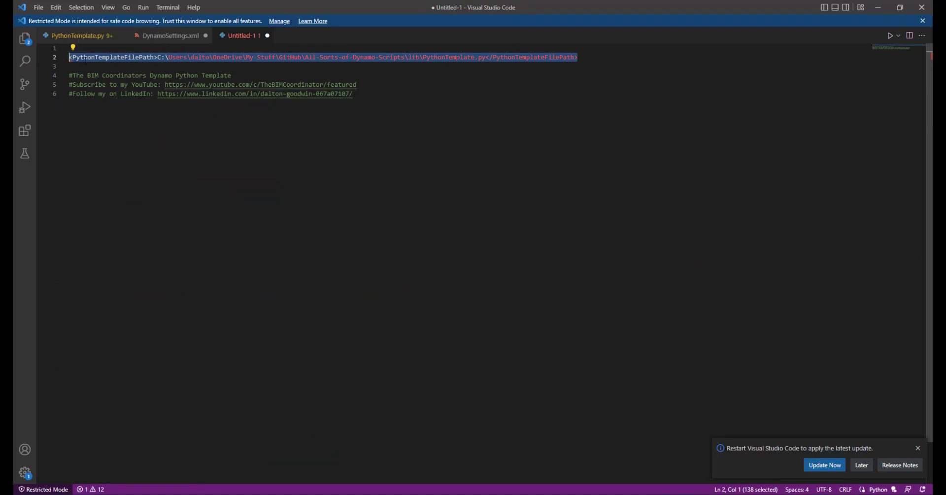
Copy the complete PythonTemplateFilePath line pointing to All-Sorts-of-Dynamo-Scripts\lib\PythonTemplate.py from the Untitled-1 file
key(Down)
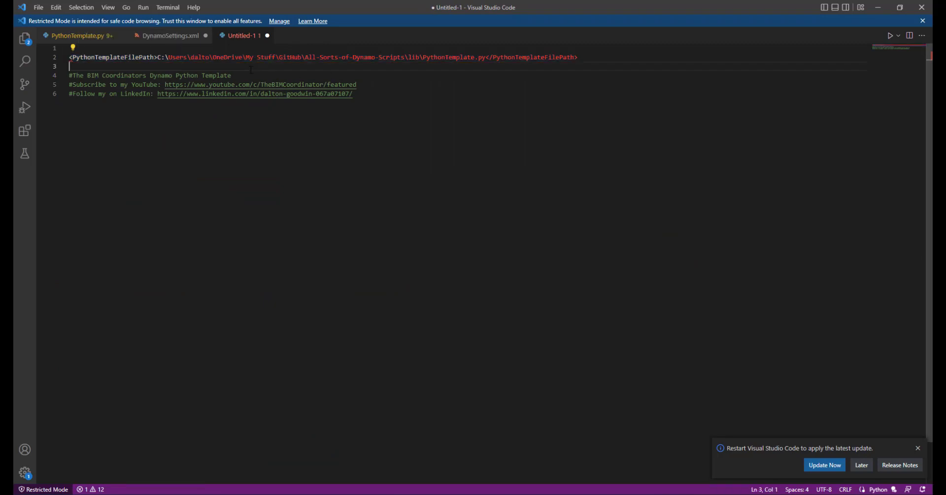
drag(278, 58, 70, 47)
key(ctrl+c)
click(69, 66)
drag(579, 58, 70, 57)
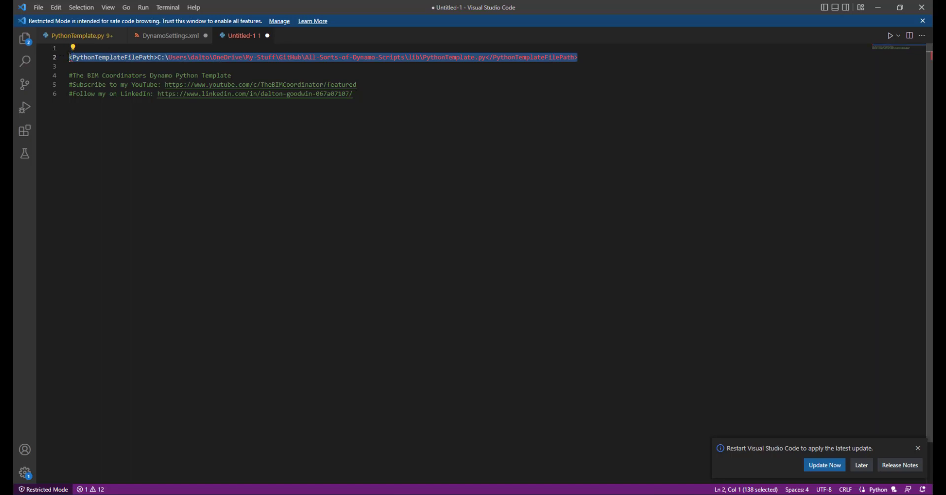
Replace the empty PythonTemplateFilePath entry in DynamoSettings.xml with the copied PythonTemplate.py path line and save the file
click(170, 36)
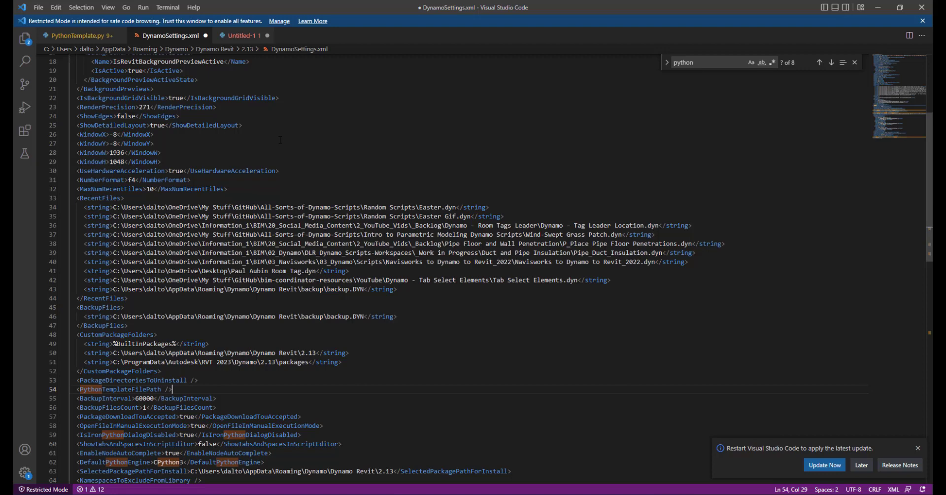
drag(172, 388, 76, 389)
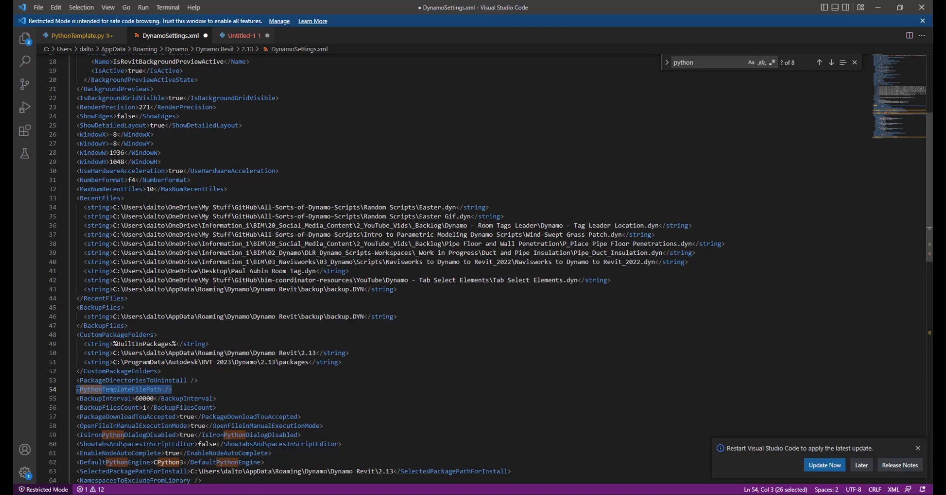
key(ctrl+v)
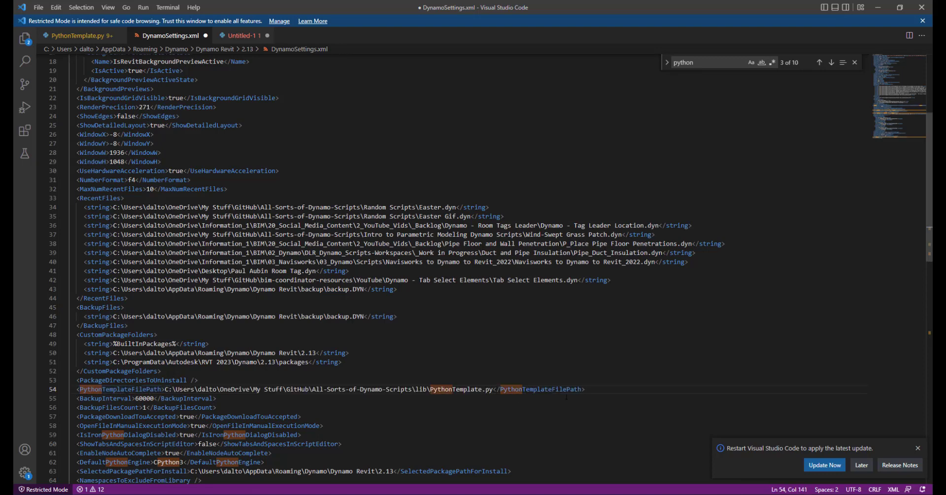
key(Down)
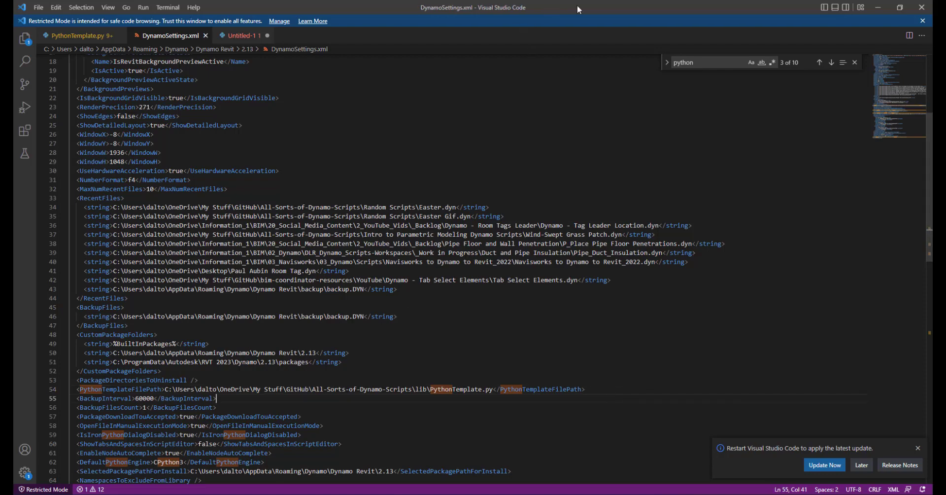
Minimize Visual Studio Code, launch Dynamo from Revit and open a new Home workspace
double_click(672, 10)
click(672, 10)
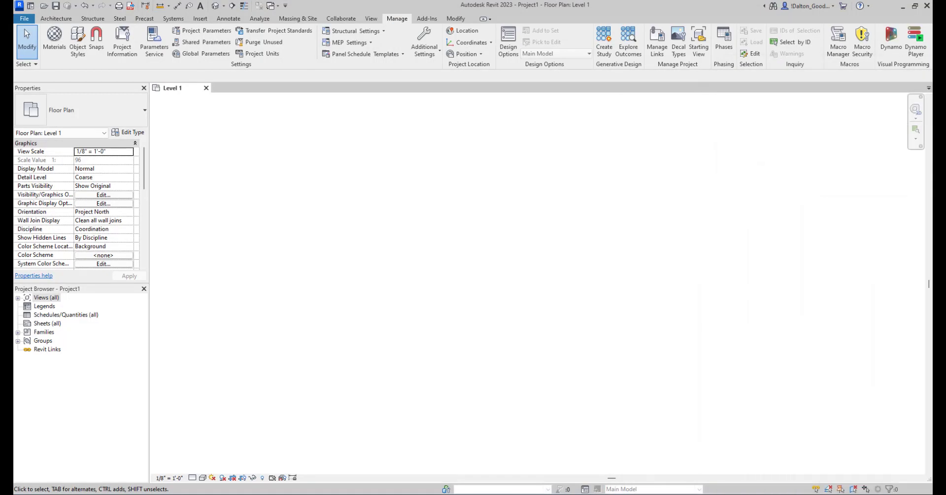
click(890, 35)
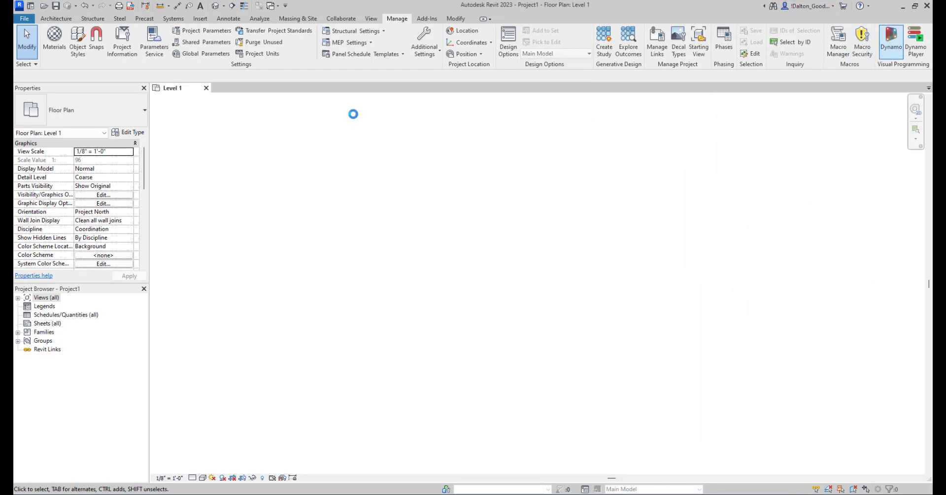
click(345, 157)
Search the nodes for "python" and place a Python Script node in the workspace
right_click(358, 169)
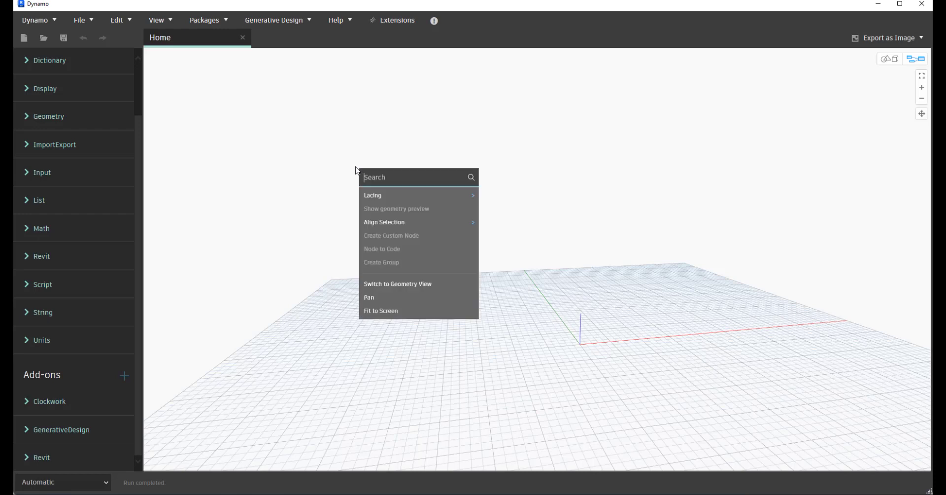
text(python)
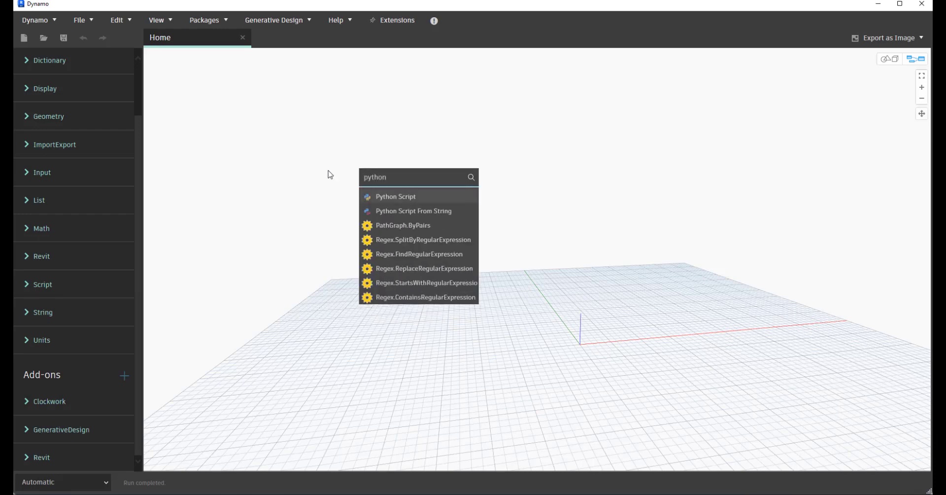
click(405, 197)
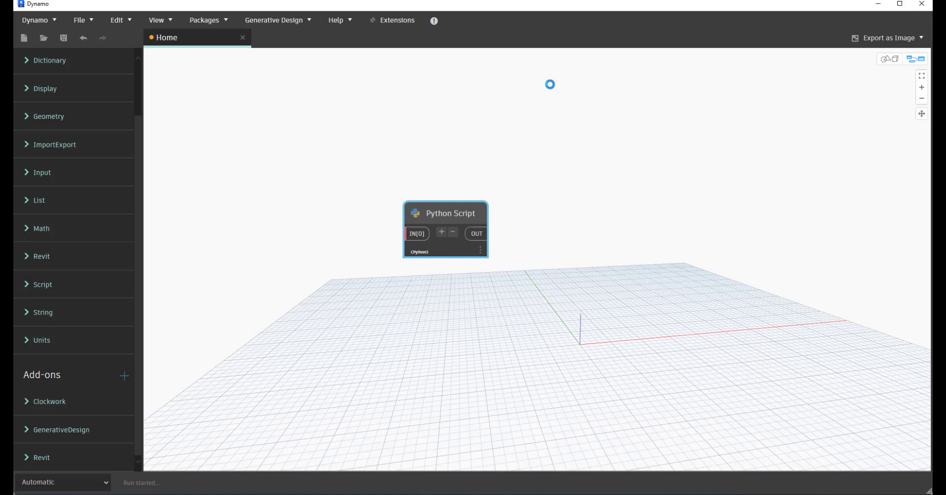
Open the Python Script node's editor and examine its template code, including the DynamoForRevit folder paths in the header comment
drag(503, 134, 370, 59)
scroll(404, 152, down, 6)
scroll(314, 143, up, 6)
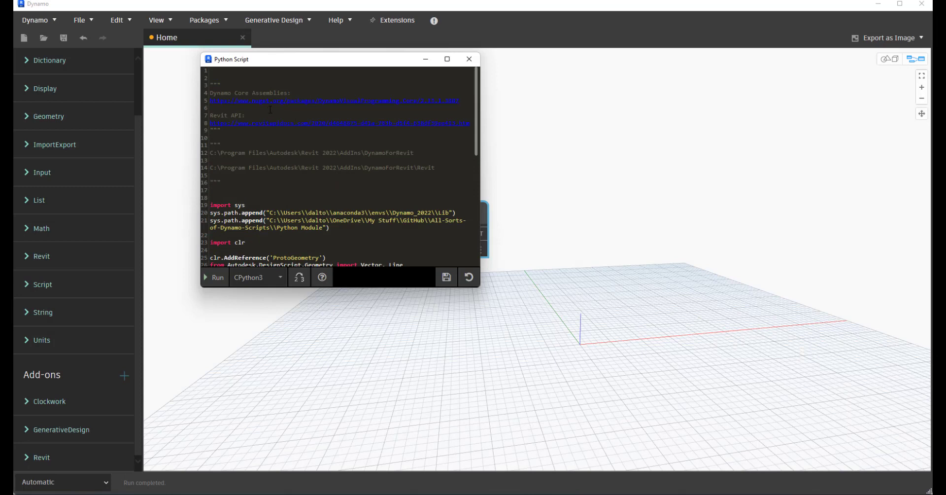
drag(436, 168, 220, 152)
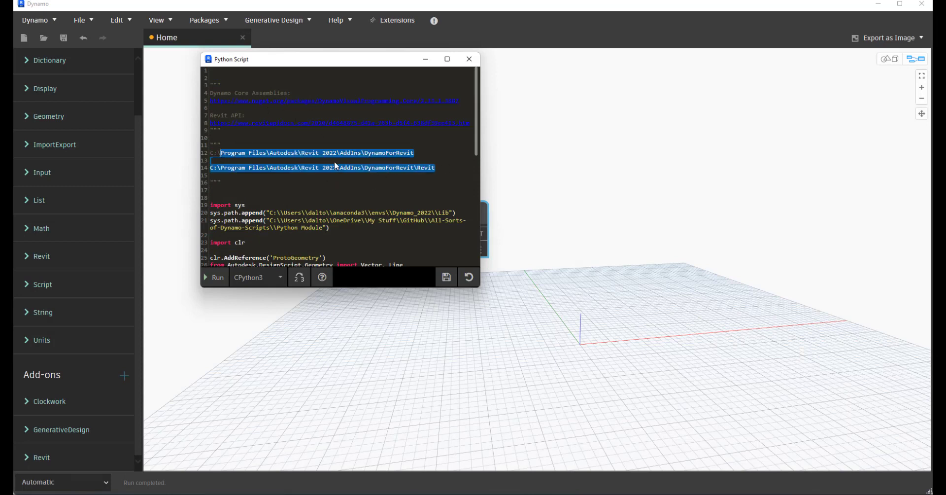
Examine the template's import section in the Python Script editor, including the Autodesk.Revit.DB import lines
scroll(302, 182, down, 3)
scroll(332, 155, down, 3)
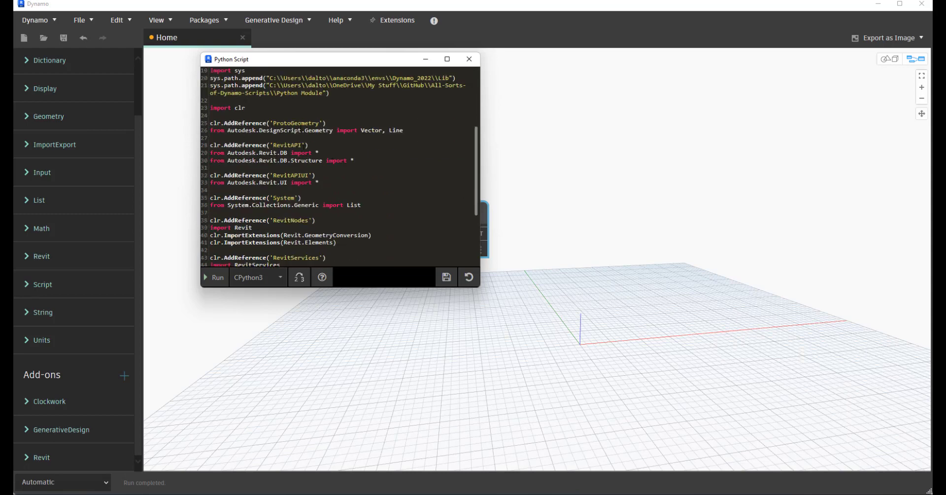
scroll(371, 203, down, 5)
scroll(371, 203, up, 6)
scroll(371, 202, down, 2)
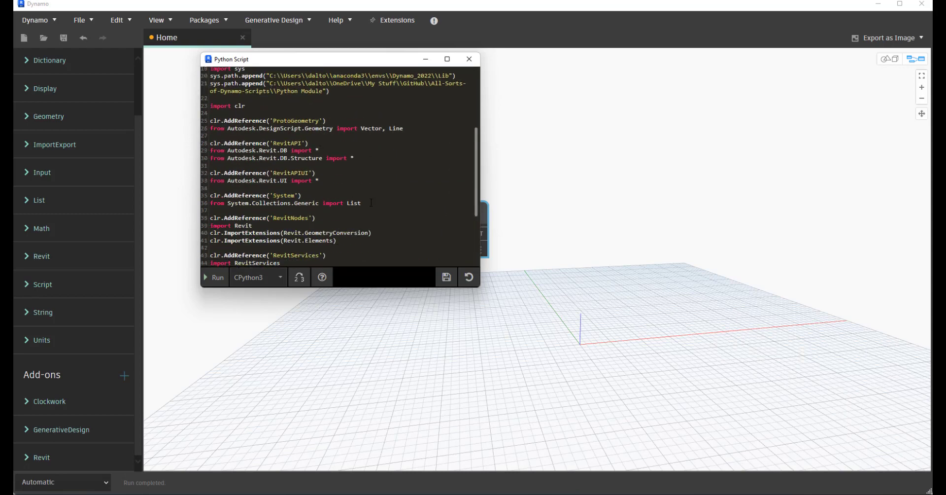
drag(352, 158, 210, 147)
click(325, 173)
Try adding Point to the Autodesk.DesignScript.Geometry import line and remove the added text
double_click(403, 129)
key(Left)
key(Left)
text(Point)
key(BackSpace)
key(BackSpace)
key(BackSpace)
key(BackSpace)
key(BackSpace)
Close the Python Script editor and delete the Python Script node from the workspace
scroll(325, 181, down, 5)
scroll(402, 115, up, 10)
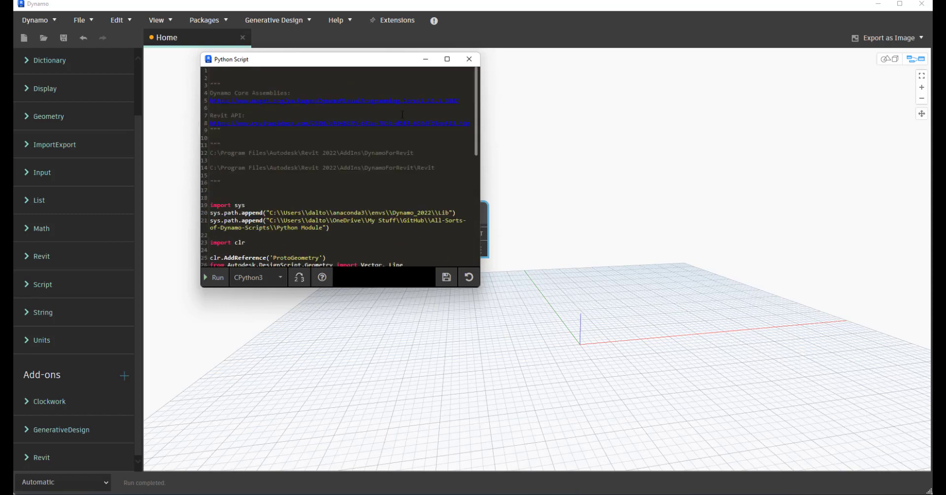
click(469, 59)
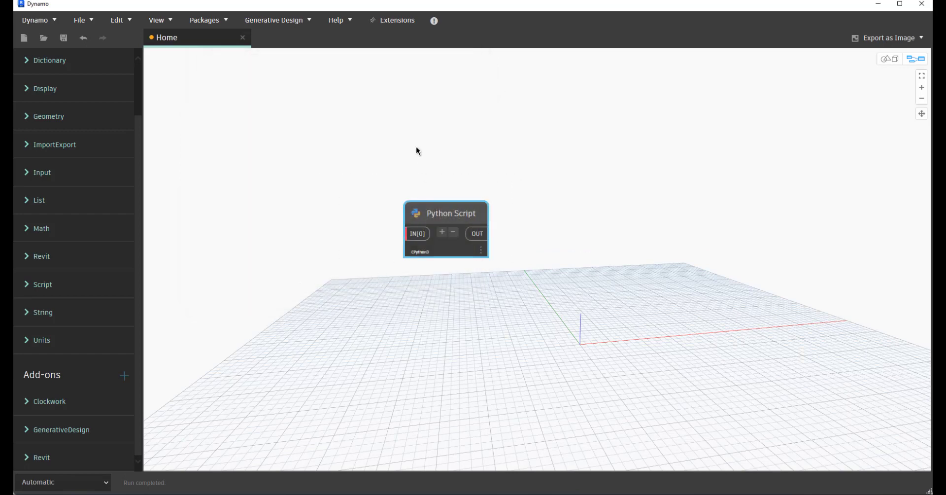
key(Delete)
Close the Home workspace without saving the changes and exit Dynamo
click(242, 38)
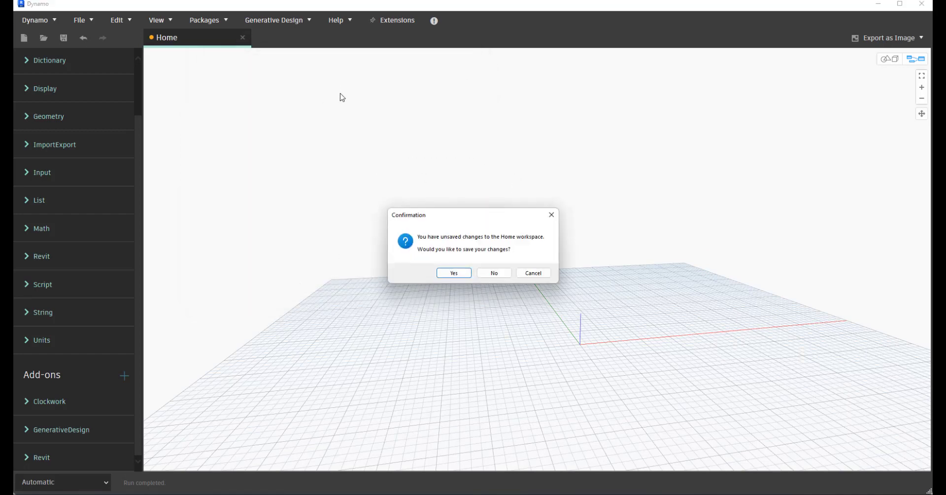
click(494, 272)
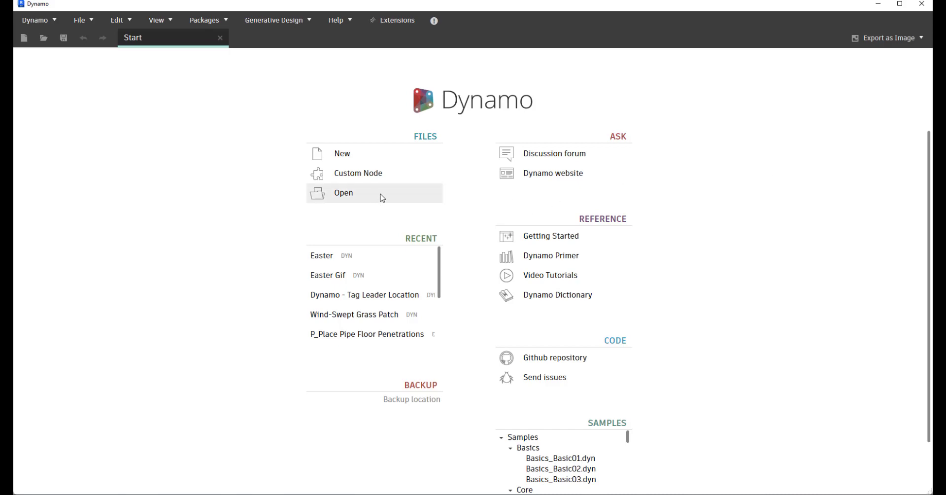
click(921, 4)
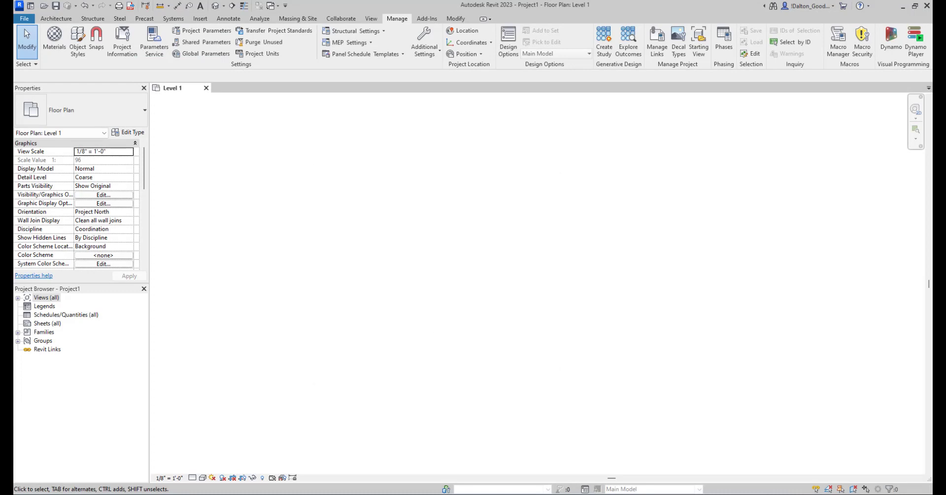
In Visual Studio Code, copy the three header comment lines from Untitled-1 to the top of PythonTemplate.py and save it
key(alt+Tab)
click(240, 35)
drag(354, 93, 69, 75)
key(ctrl+c)
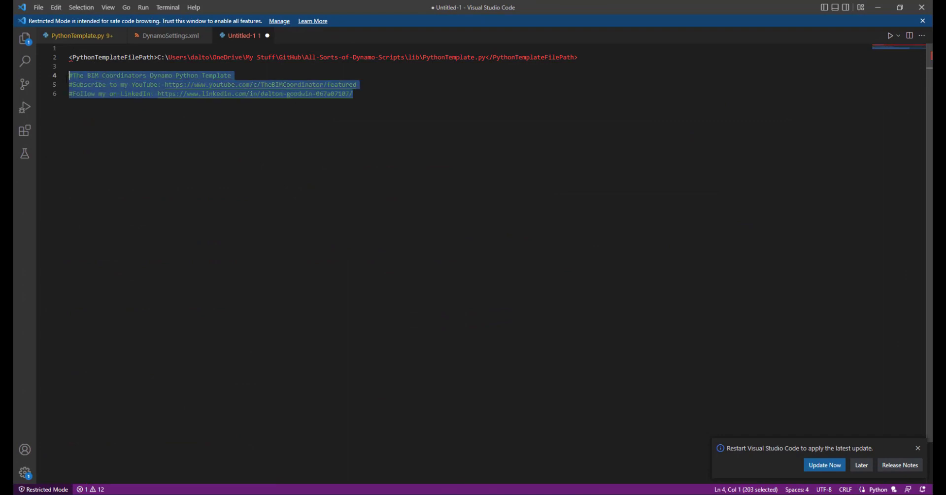
click(74, 39)
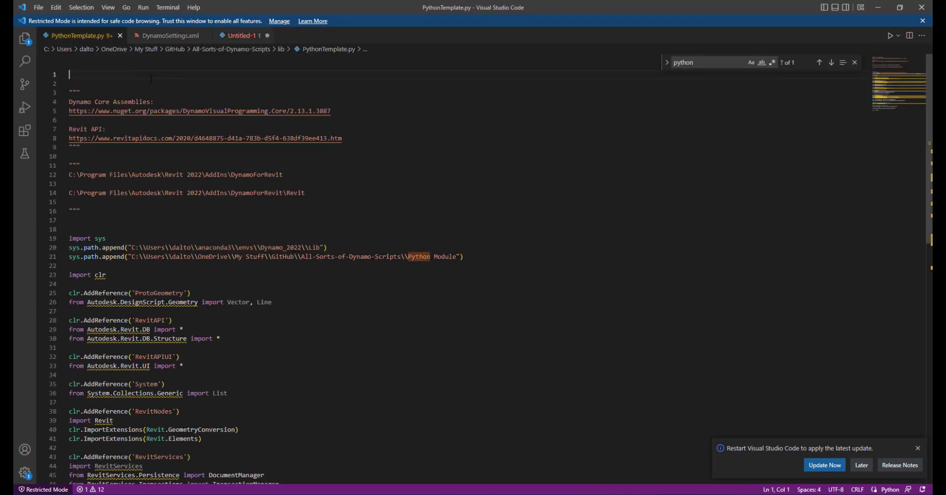
key(ctrl+v)
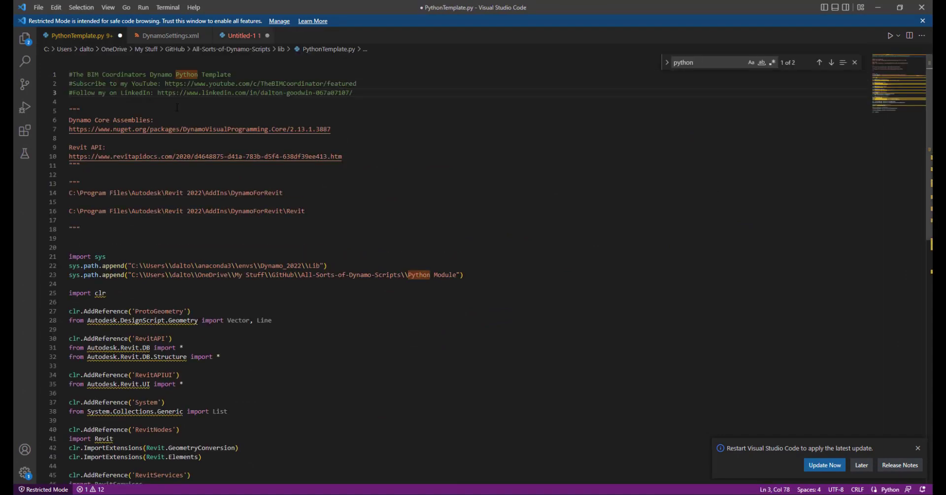
Move the Visual Studio Code window away, launch Dynamo from Revit and open a new Home workspace
double_click(327, 8)
drag(539, 121, 945, 123)
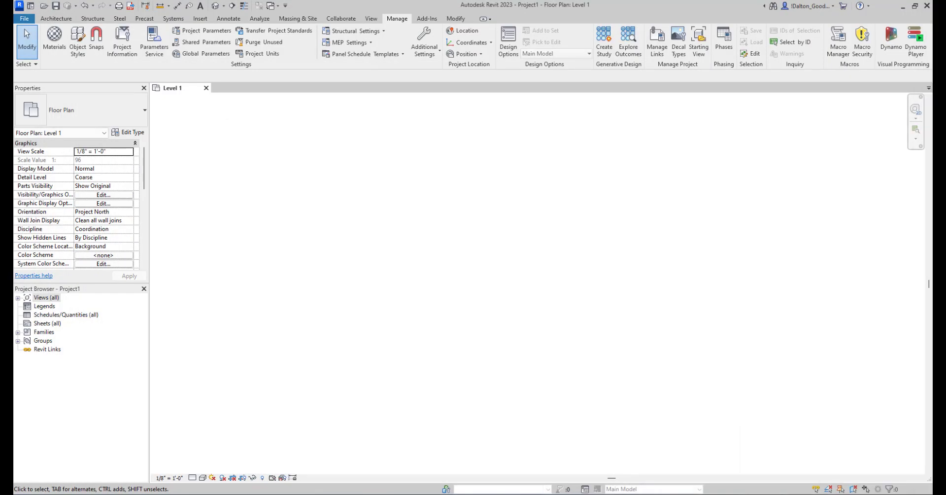
click(891, 42)
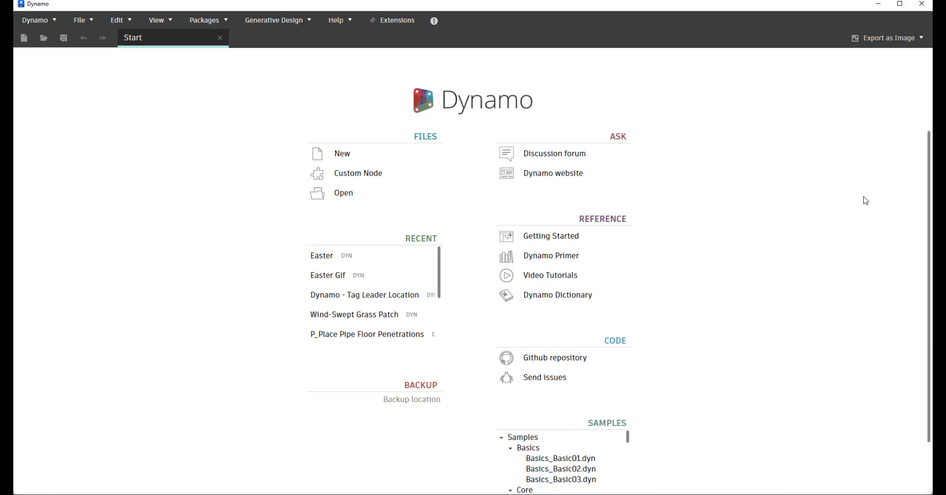
click(386, 160)
Search the nodes for "python", place a Python Script node and open its code editor
right_click(386, 163)
text(python)
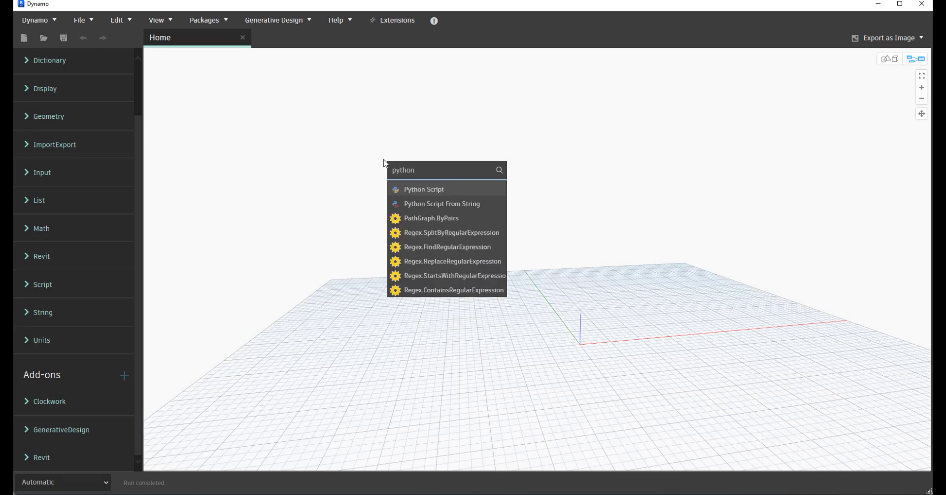
click(419, 190)
double_click(459, 244)
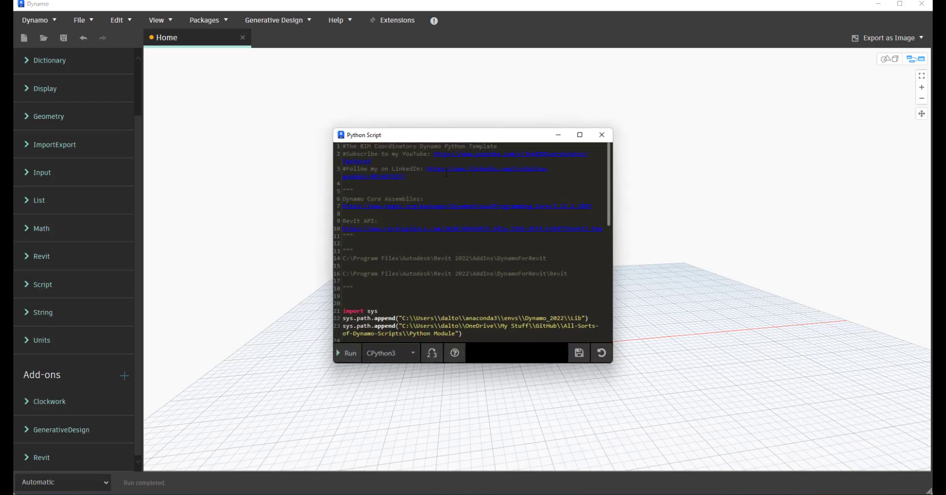
Widen the Python Script editor, examine the three header comment lines of the template and close the editor
drag(614, 173, 765, 172)
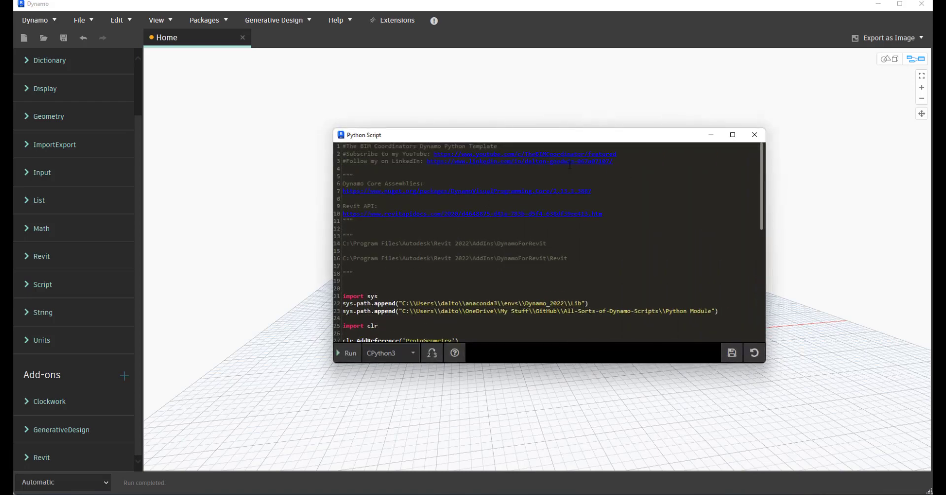
drag(644, 165, 342, 145)
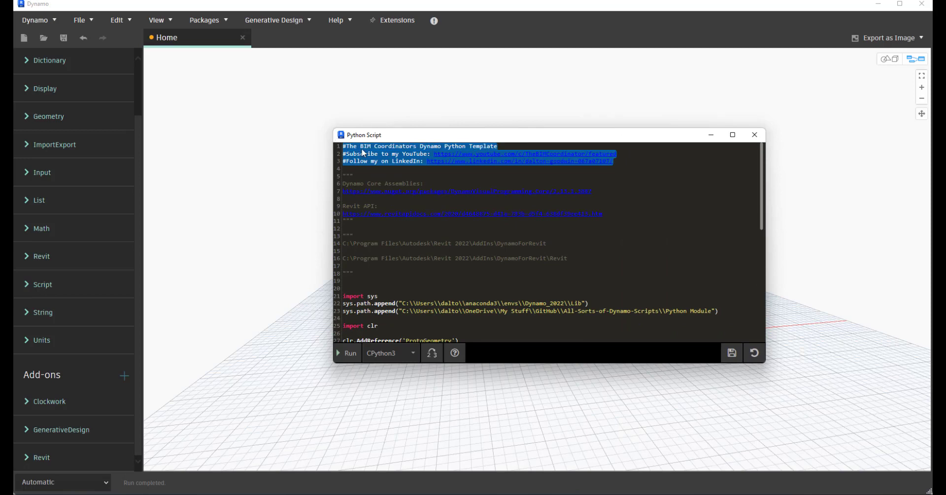
click(396, 155)
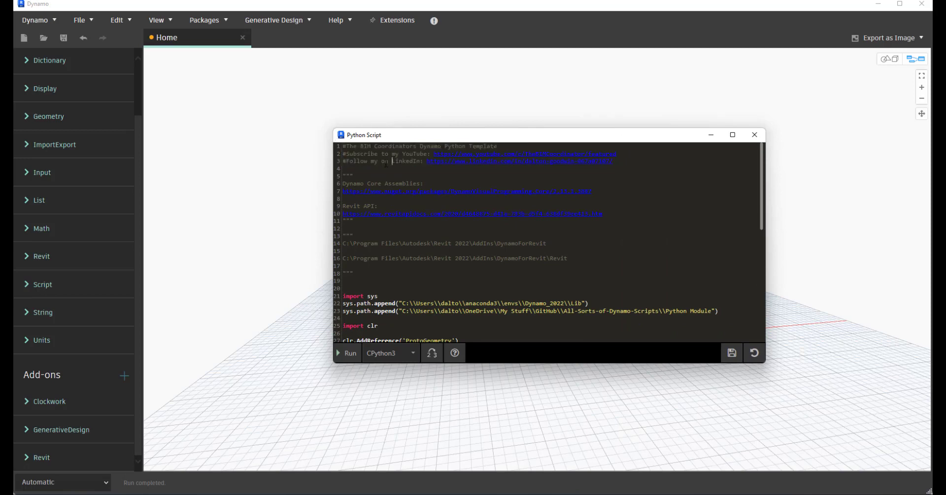
drag(632, 164, 342, 162)
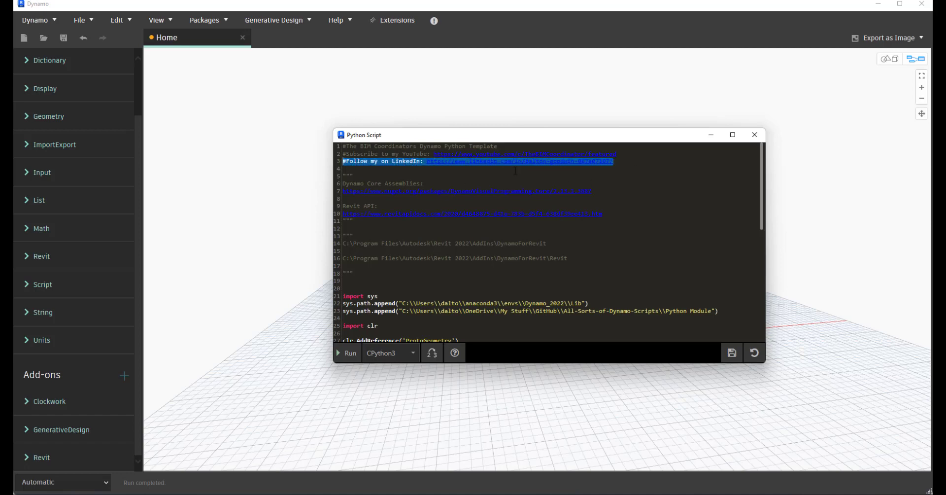
click(710, 185)
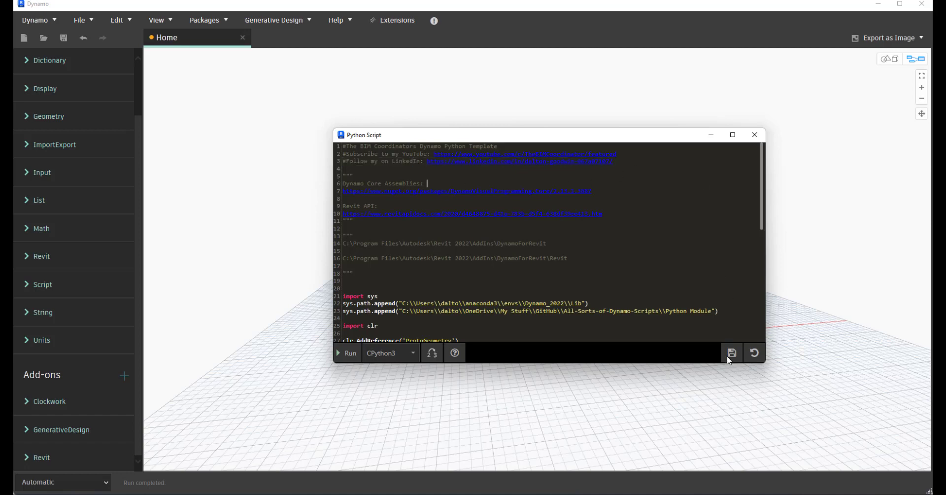
click(754, 134)
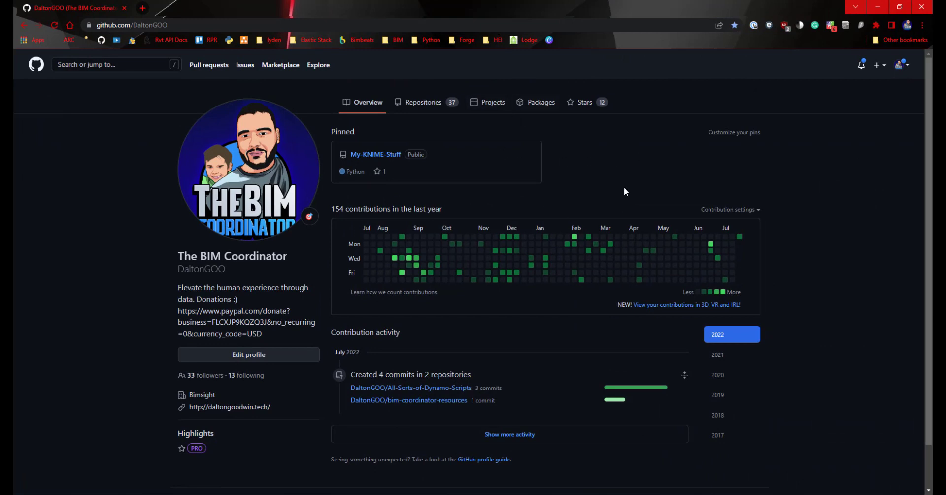
On the GitHub profile in the browser, open PythonTemplate.py from the lib folder of the All-Sorts-of-Dynamo-Scripts repository
click(419, 102)
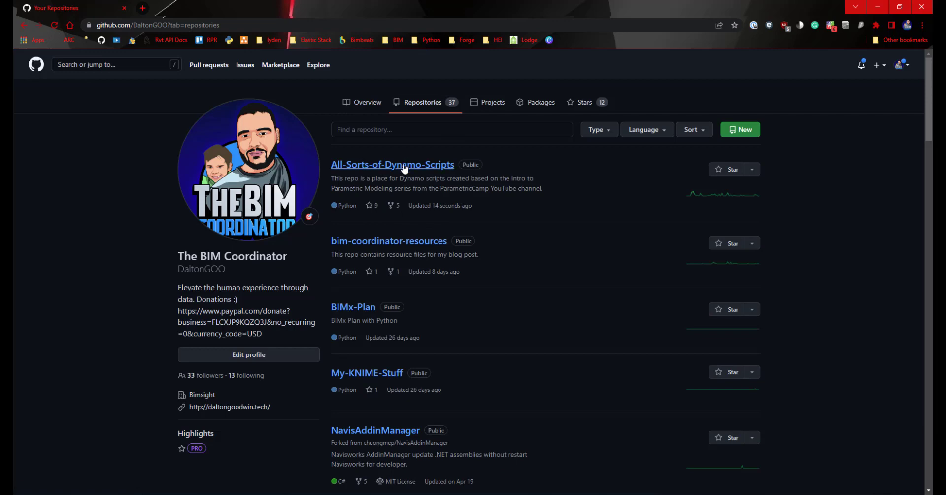
click(433, 165)
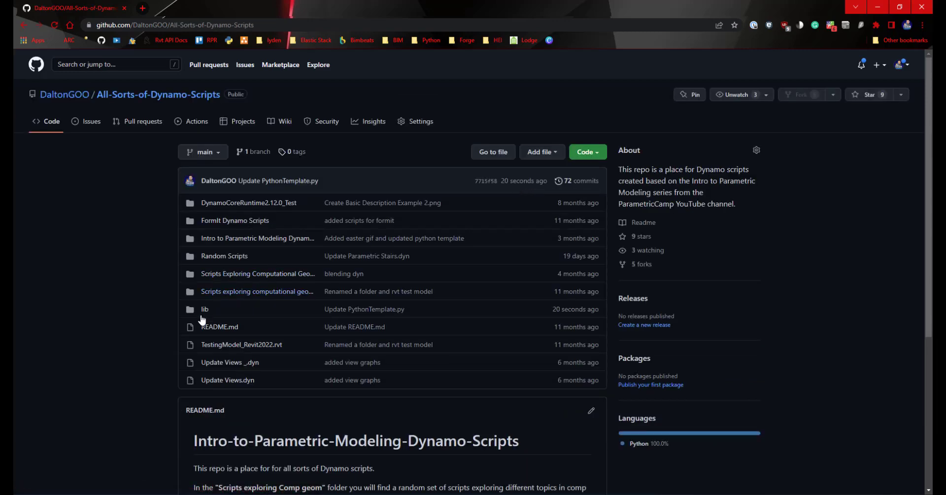
click(205, 310)
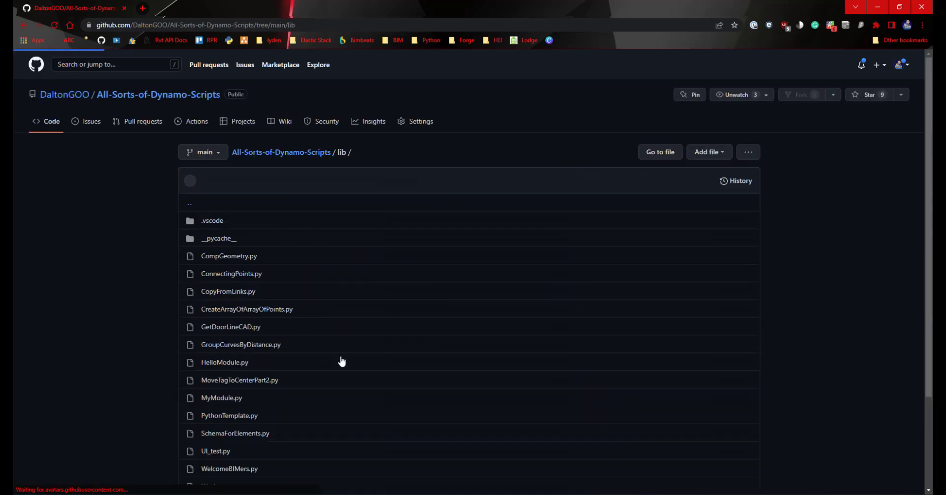
scroll(292, 313, down, 3)
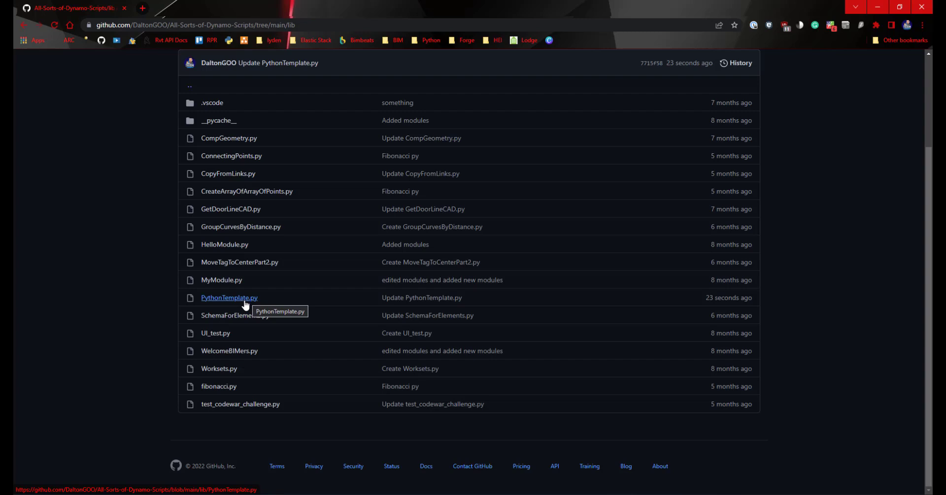
click(232, 302)
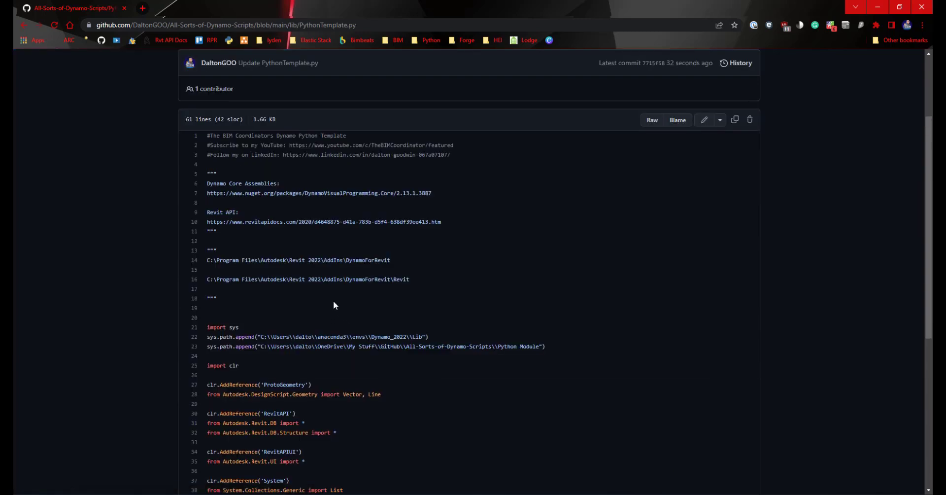
Examine the header comments and code of PythonTemplate.py on GitHub, return to the lib folder and move the browser away
drag(455, 156, 234, 136)
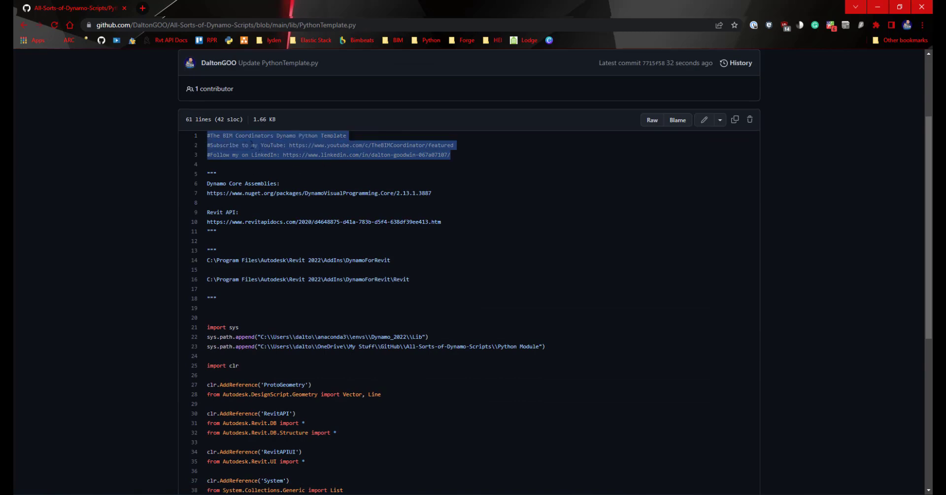
scroll(345, 212, down, 5)
scroll(424, 246, up, 8)
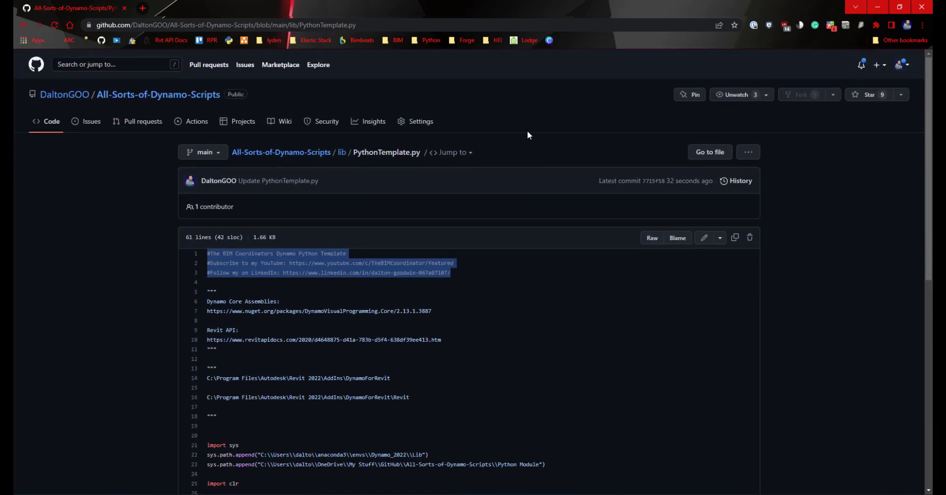
click(340, 154)
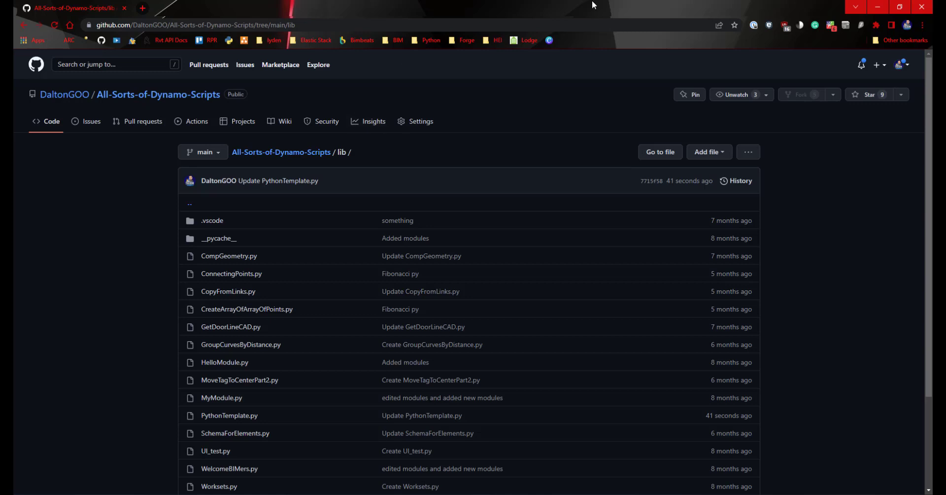
drag(592, 1, 945, 140)
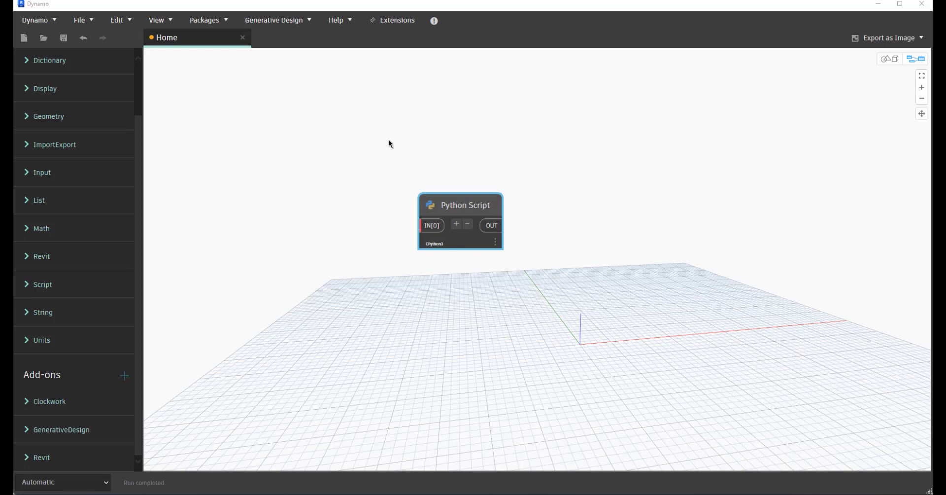
Reopen the Python Script node's editor in Dynamo and examine the two sys.path.append lines for the Lib and Python Module folders
double_click(465, 235)
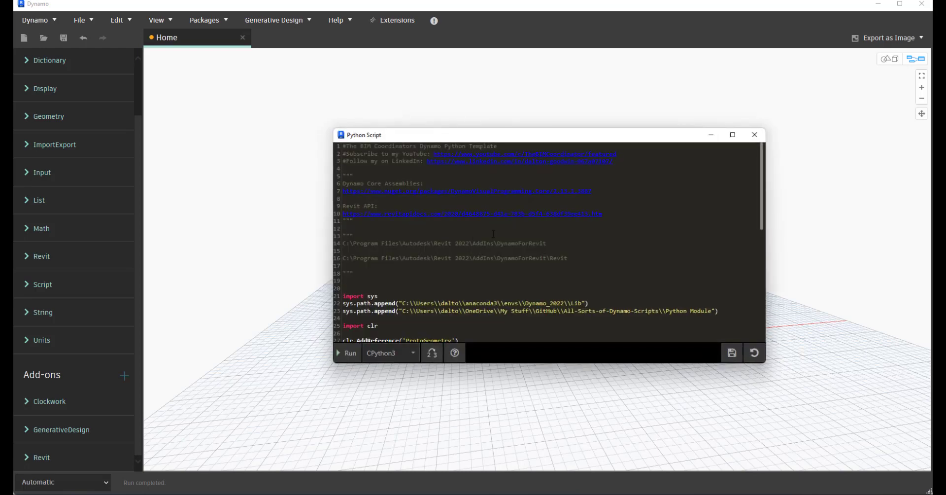
scroll(493, 233, down, 4)
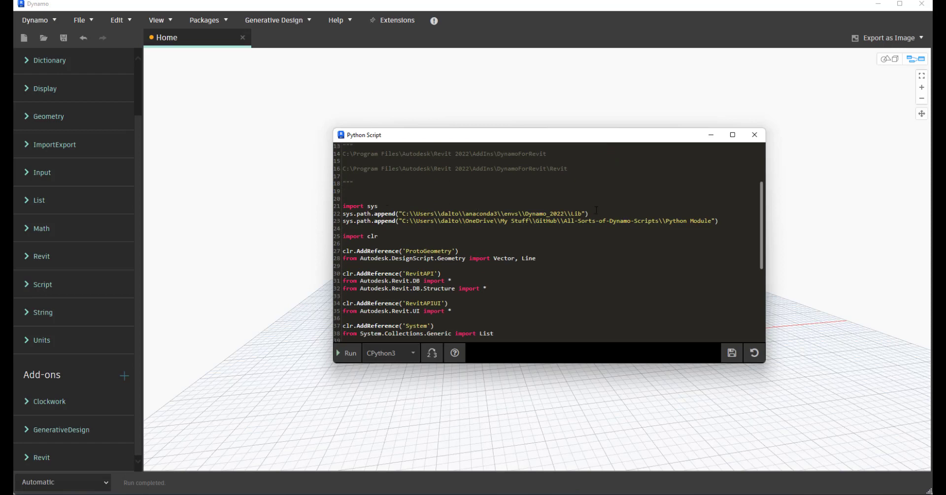
drag(589, 213, 344, 218)
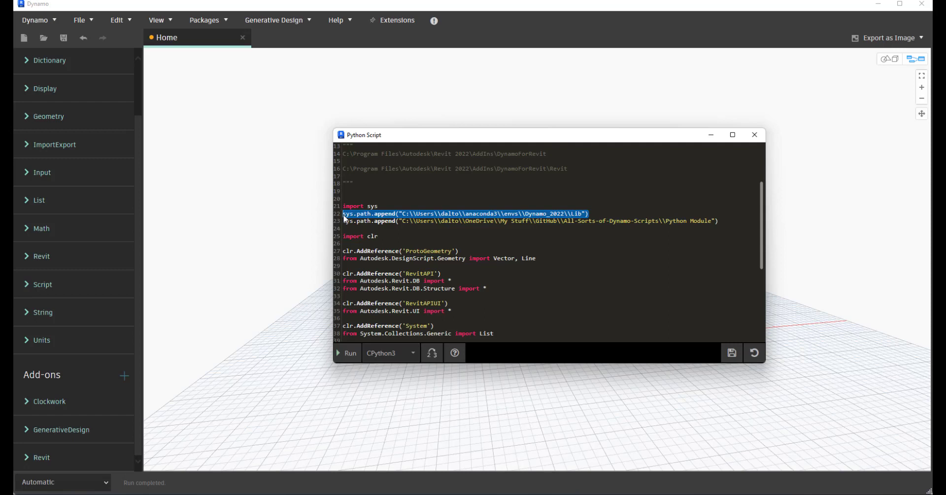
mouse_move(344, 219)
mouse_down()
mouse_move(728, 221)
mouse_move(345, 227)
mouse_up()
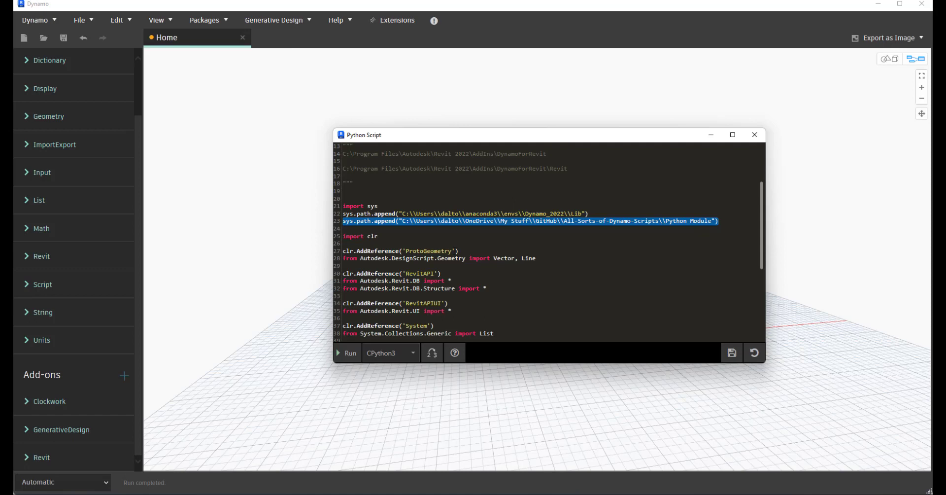
click(497, 221)
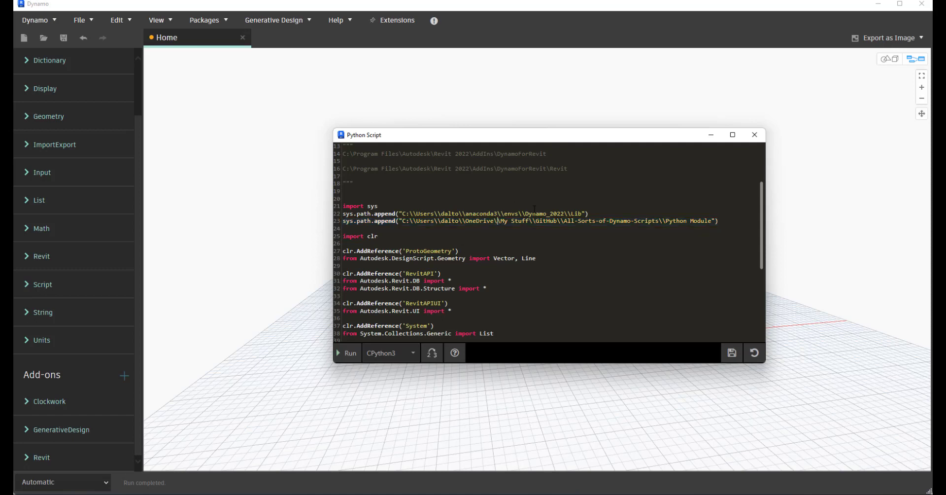
drag(726, 219, 377, 221)
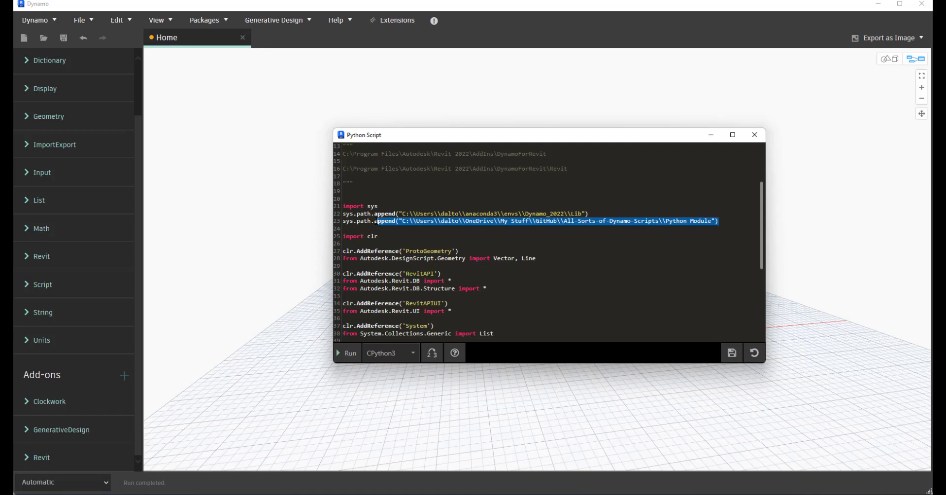
click(398, 213)
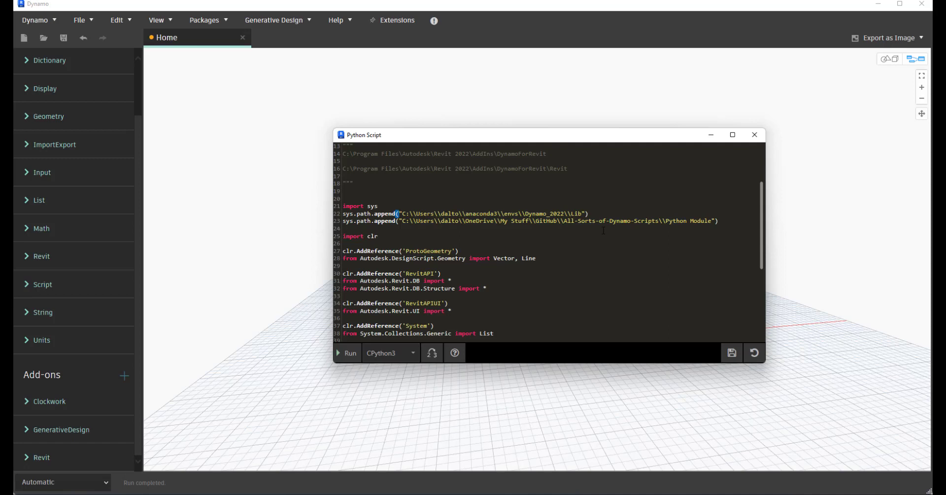
click(441, 222)
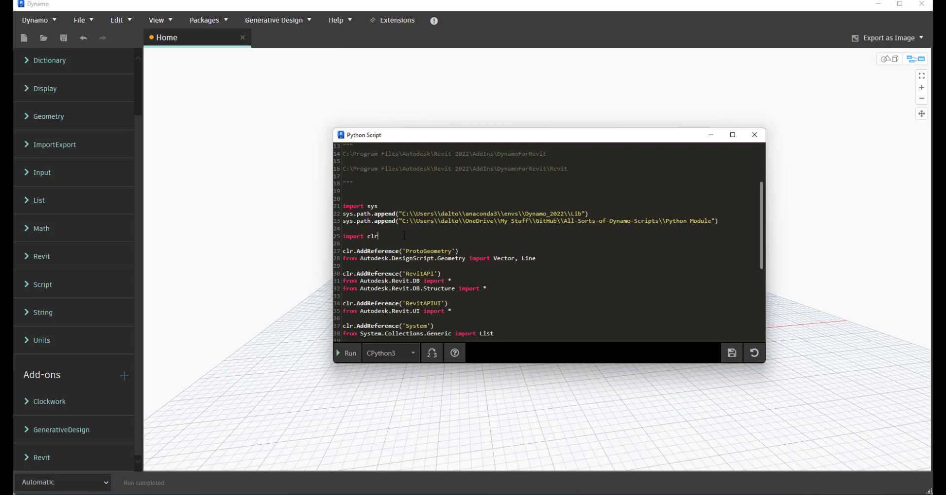